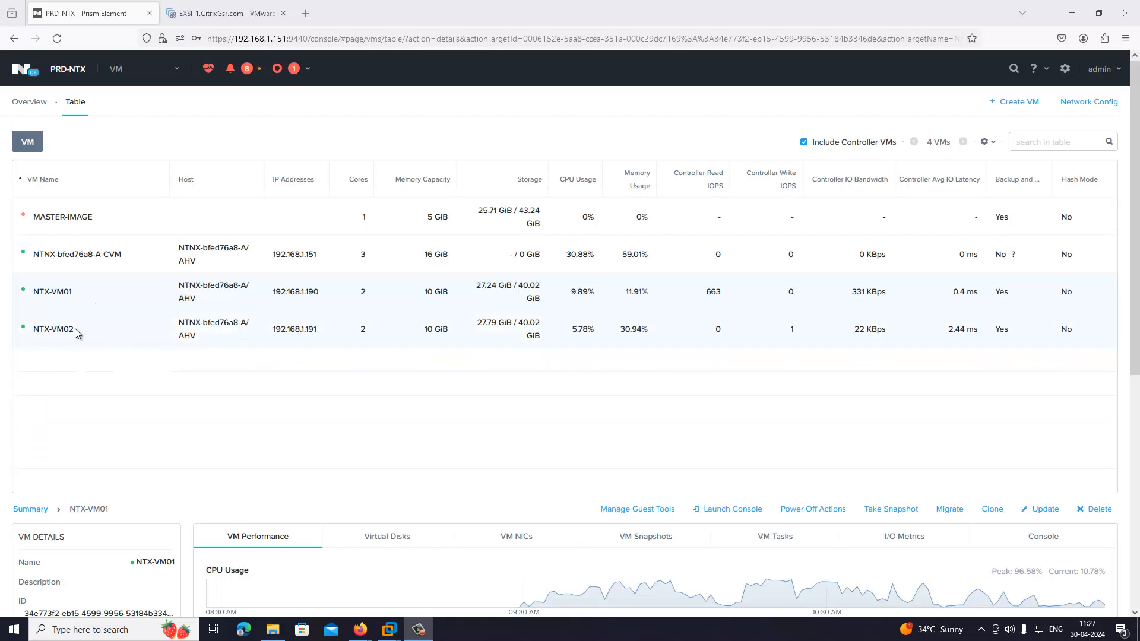
Step: Reload the single-session machines list in CTX-DC-SF-1's Citrix Studio
mouse_move(389, 629)
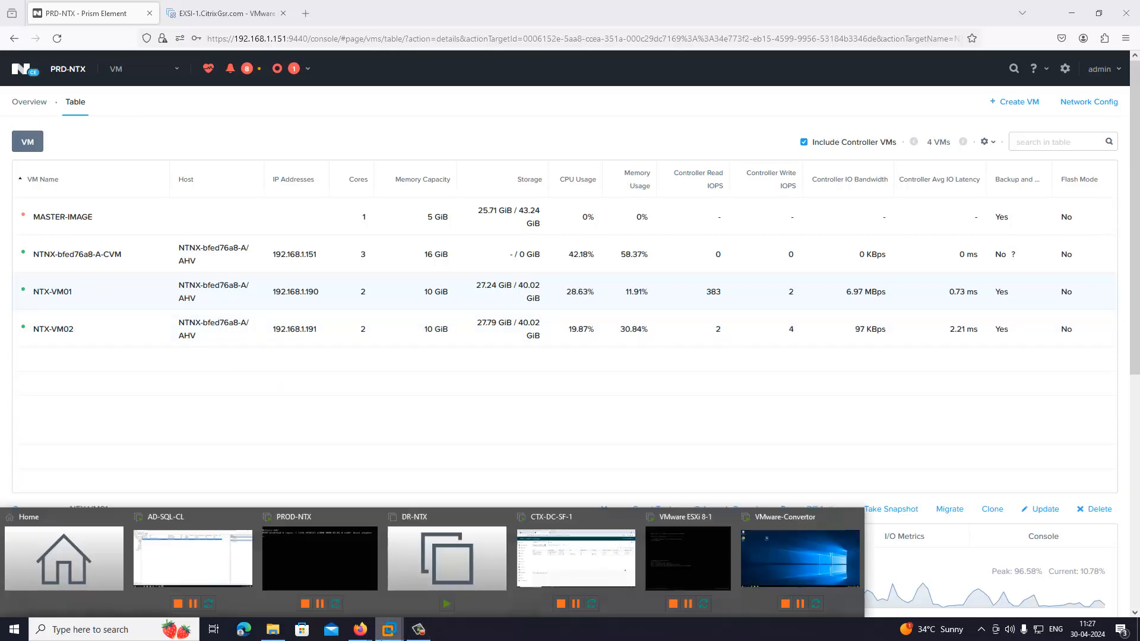
left_click(575, 558)
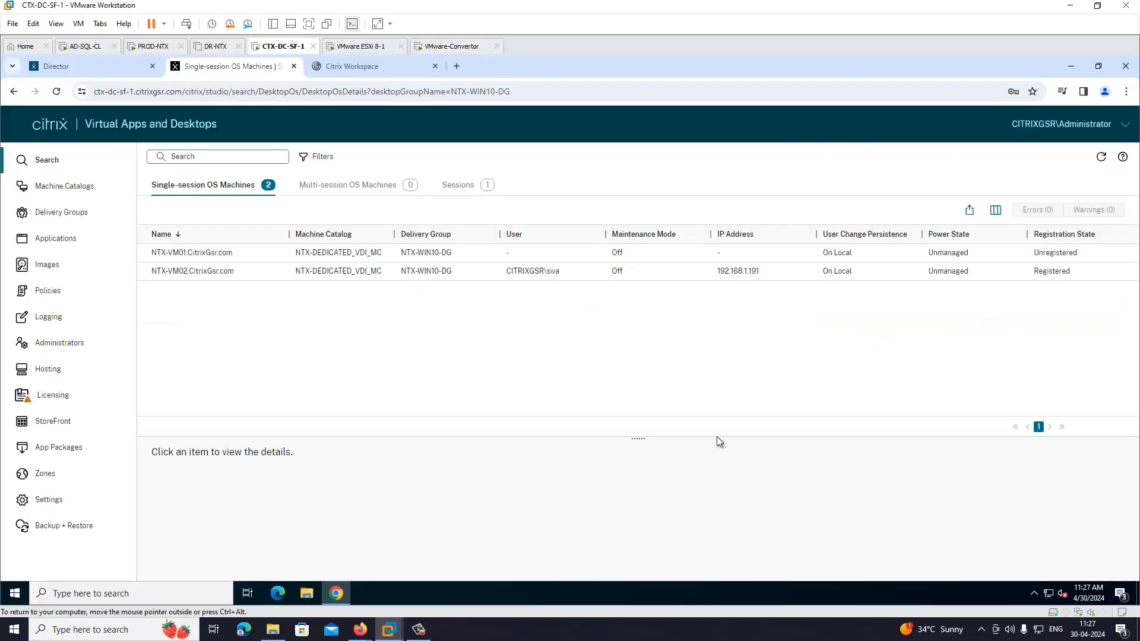
left_click(1103, 157)
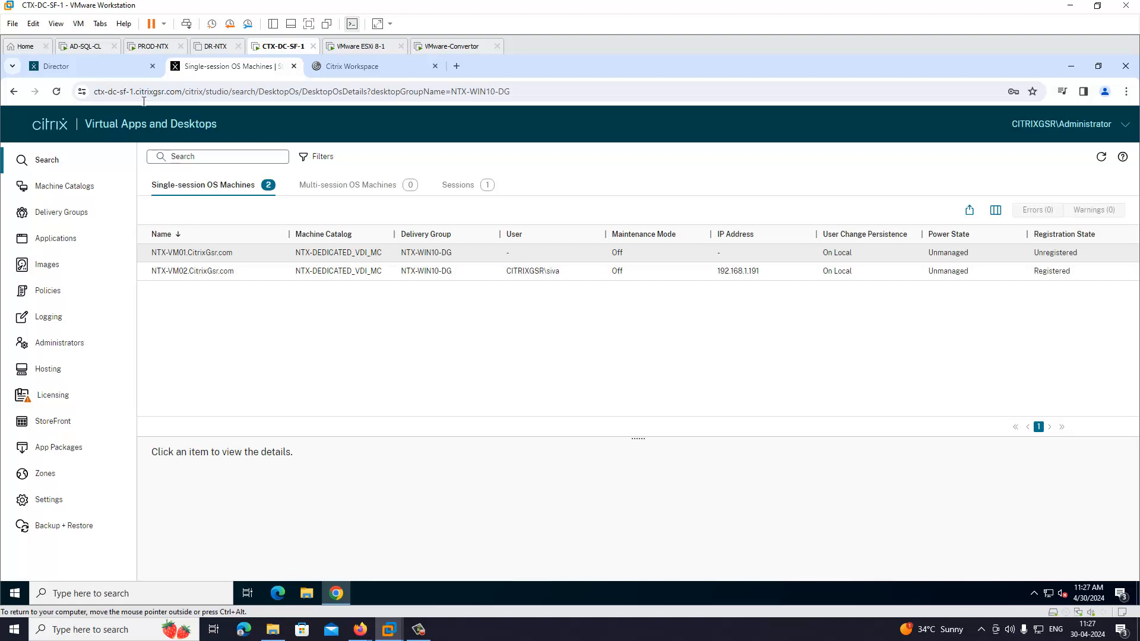
Step: Check the Prism Element VM table and the ESXi host's virtual machines and storage
mouse_move(360, 629)
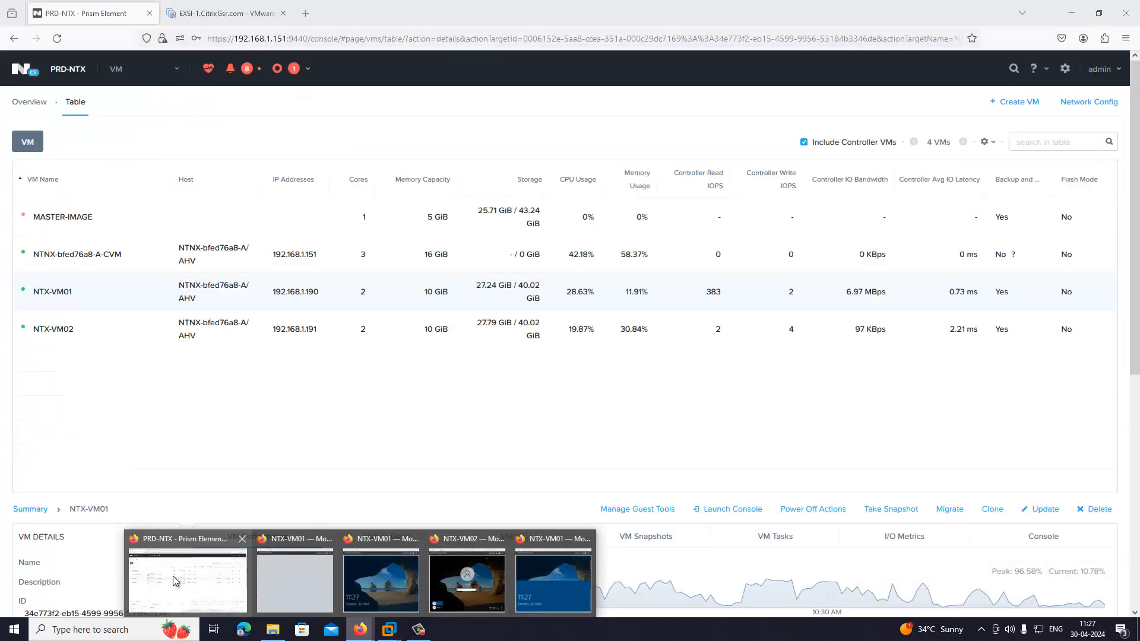
left_click(173, 576)
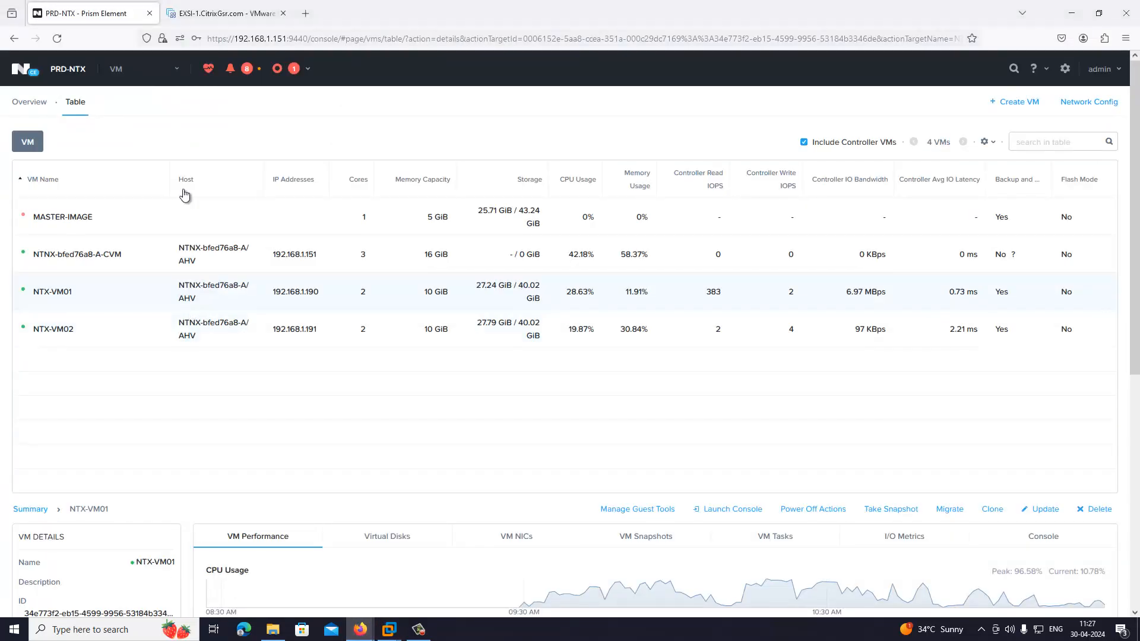
left_click(249, 10)
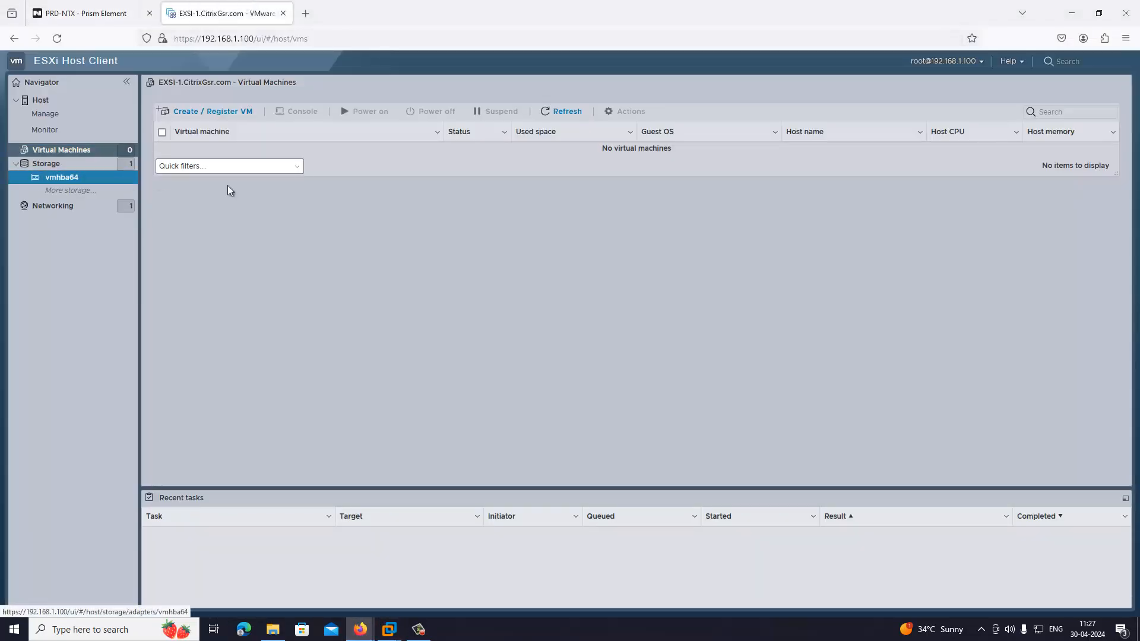
left_click(74, 164)
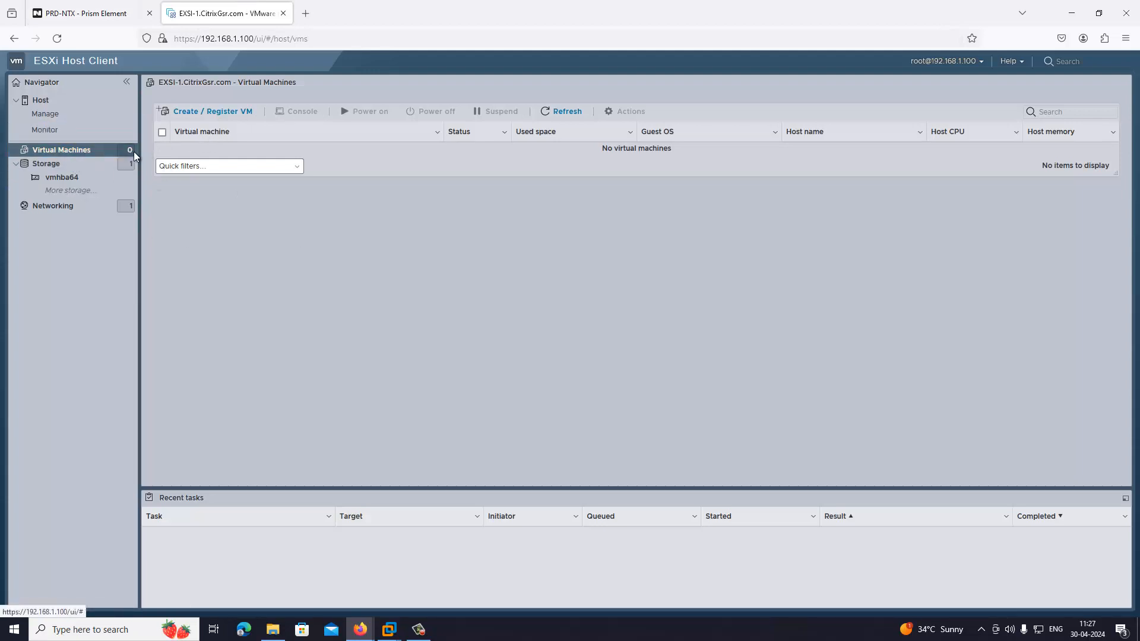
left_click(73, 16)
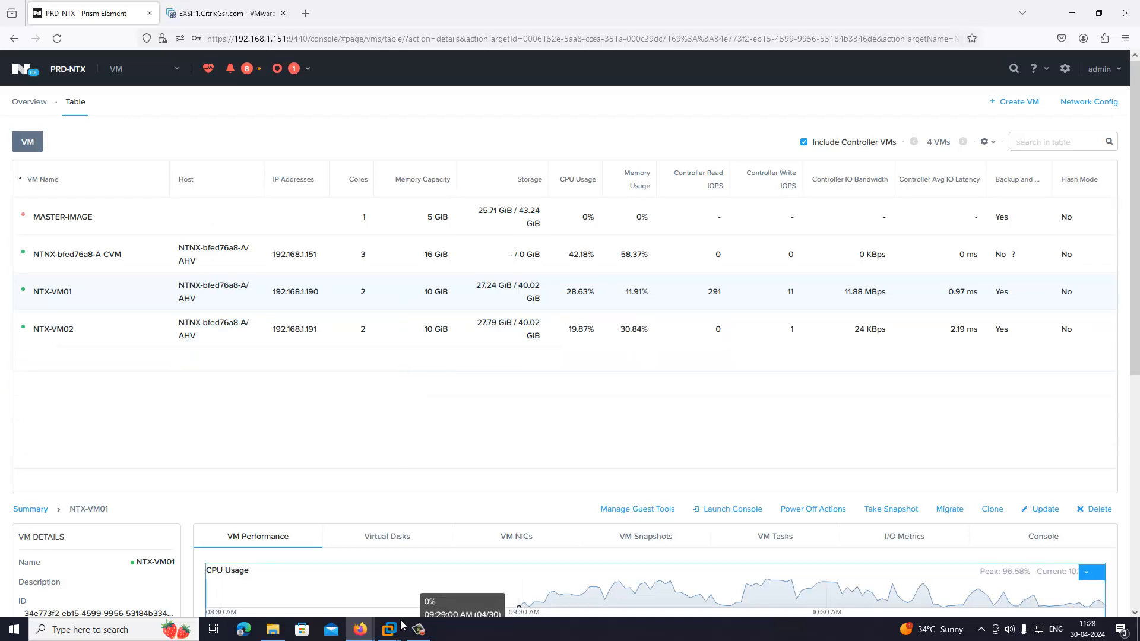
Step: Launch the vCenter Converter installer from the VMware-Convertor VM's desktop icon
mouse_move(389, 628)
left_click(790, 575)
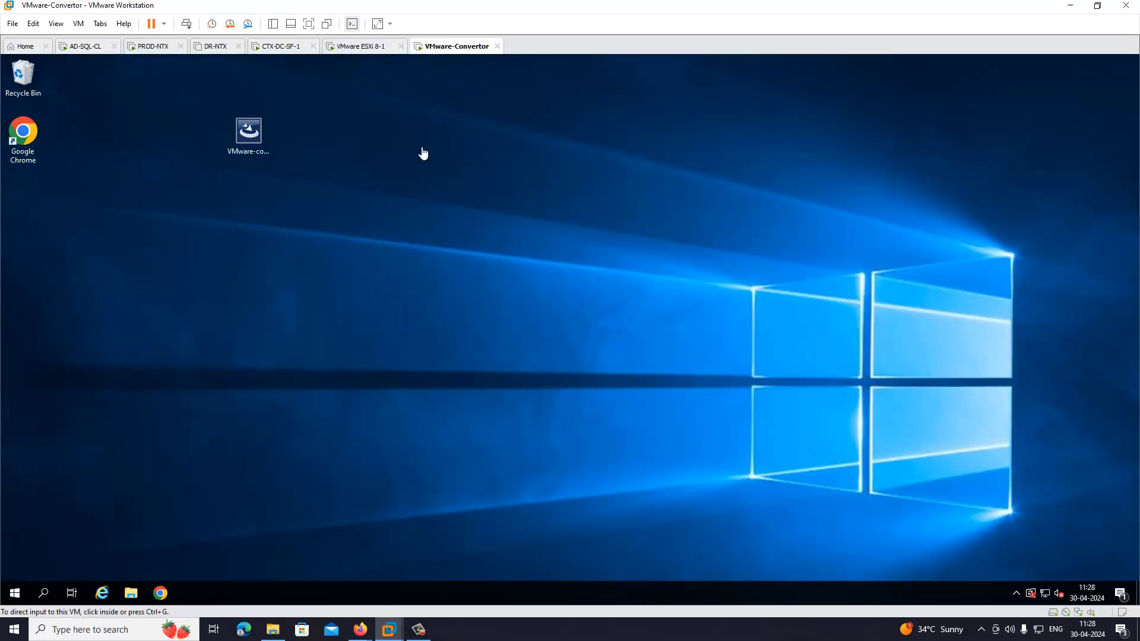
left_click(262, 142)
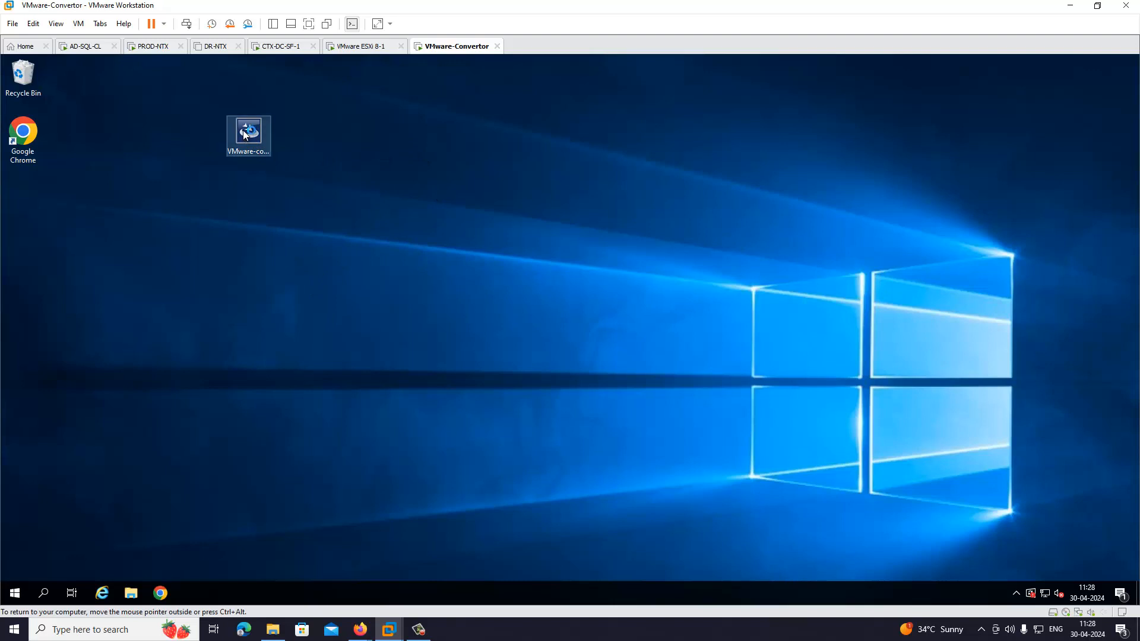
double_click(248, 132)
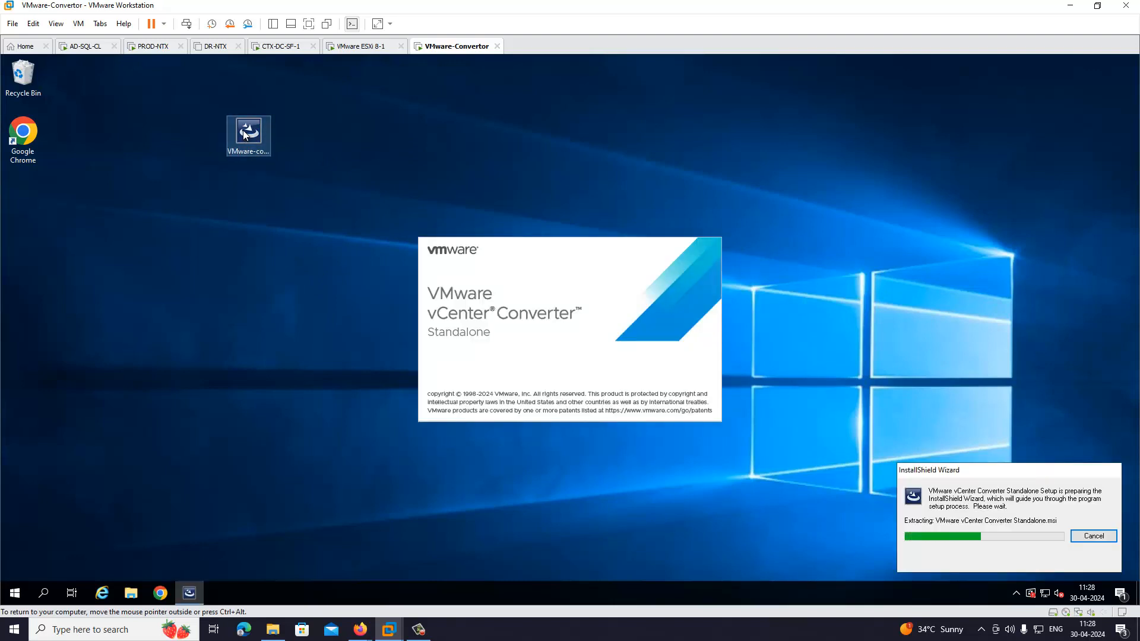
Step: Check the Nutanix AHV console, refresh Studio's machine registration states, then return to VMware-Convertor
left_click(161, 51)
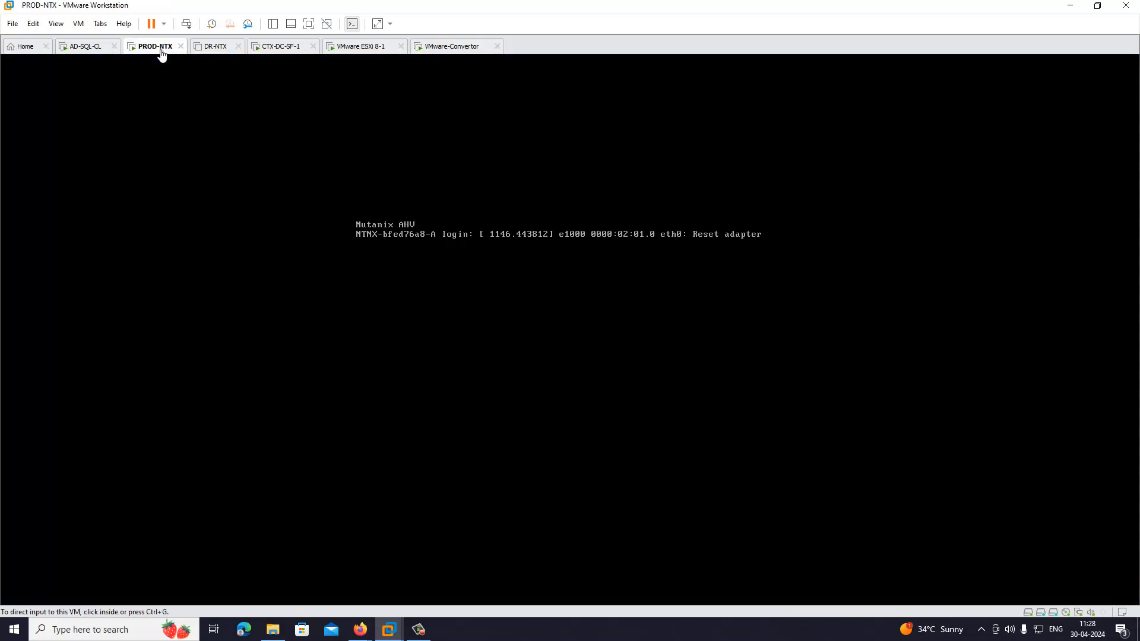
left_click(283, 47)
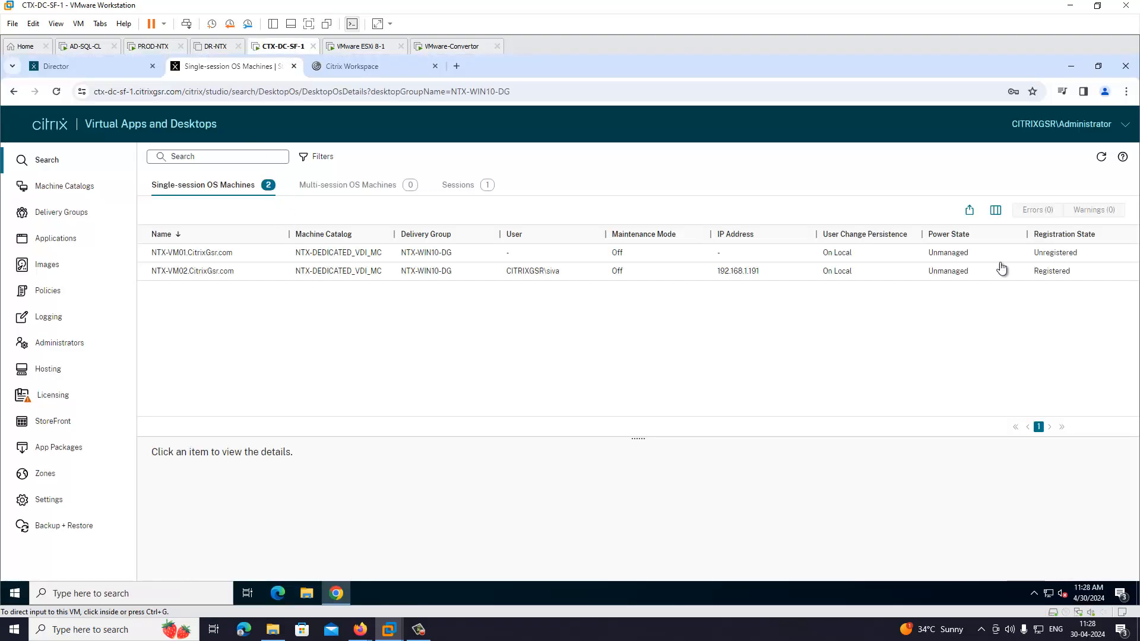
left_click(1100, 158)
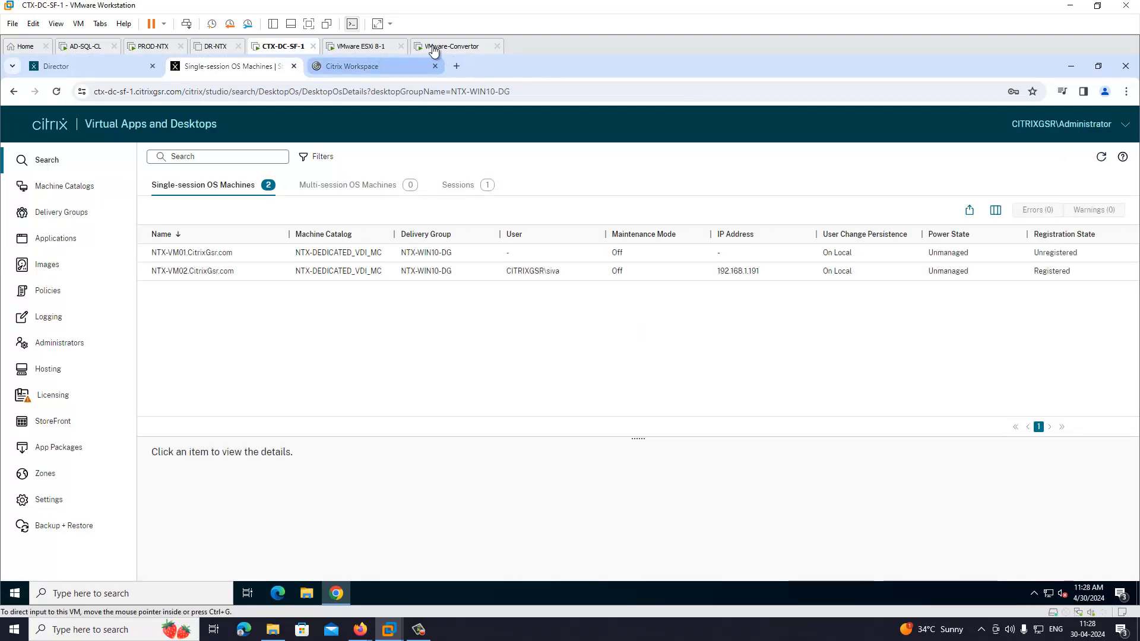
left_click(452, 51)
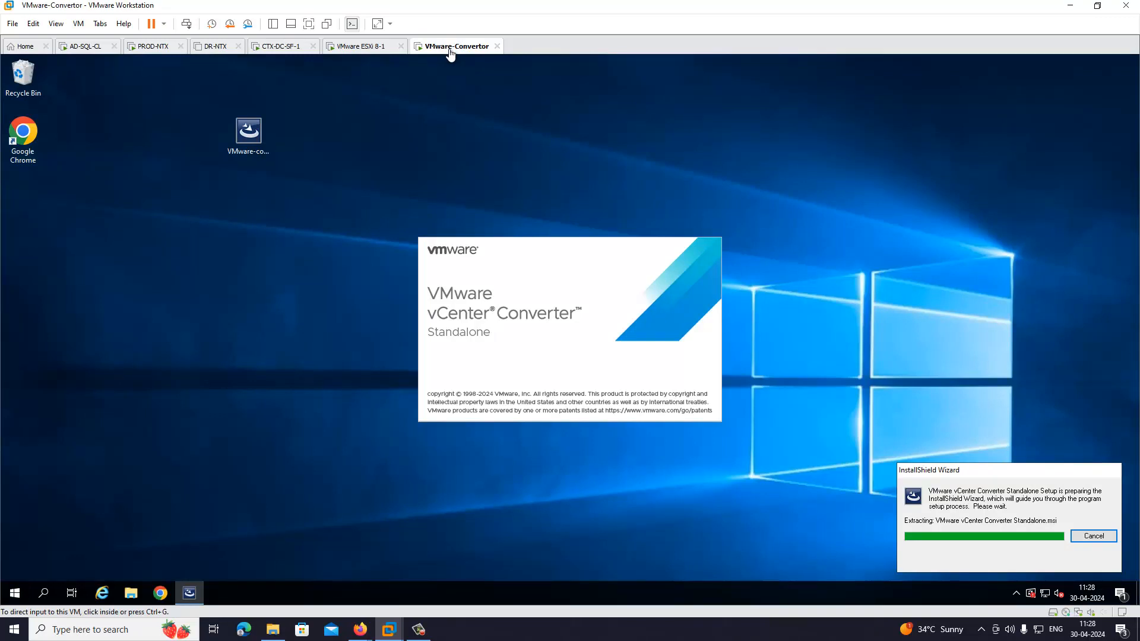
Step: Select NTX-VM01 and NTX-VM02, turn on maintenance mode for both, then go back to VMware-Convertor
left_click(276, 51)
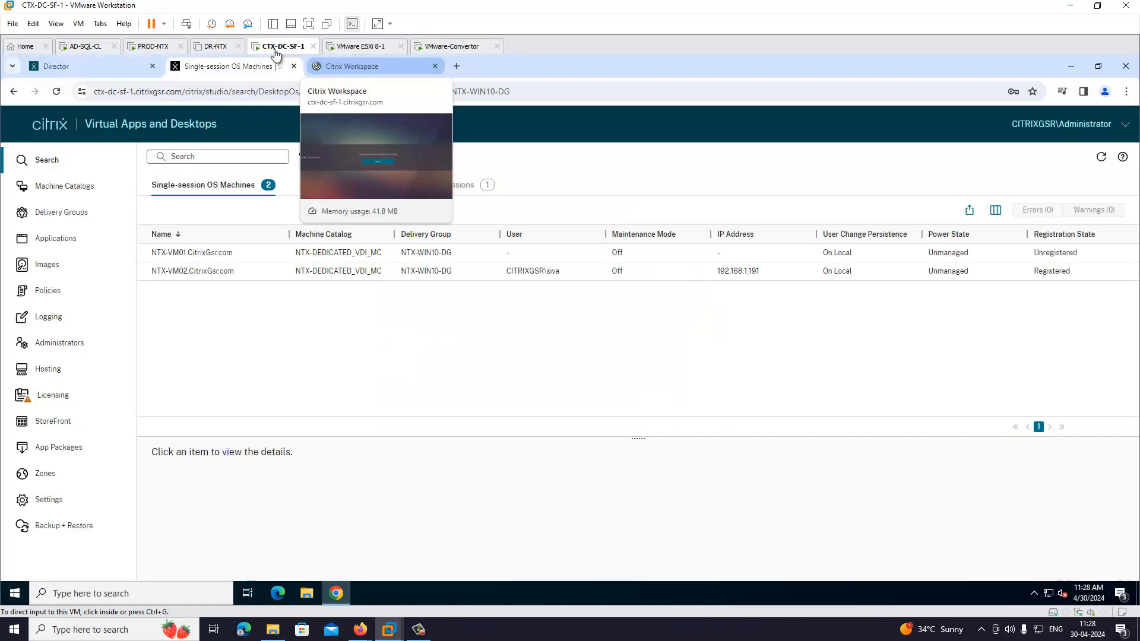
left_click(416, 272)
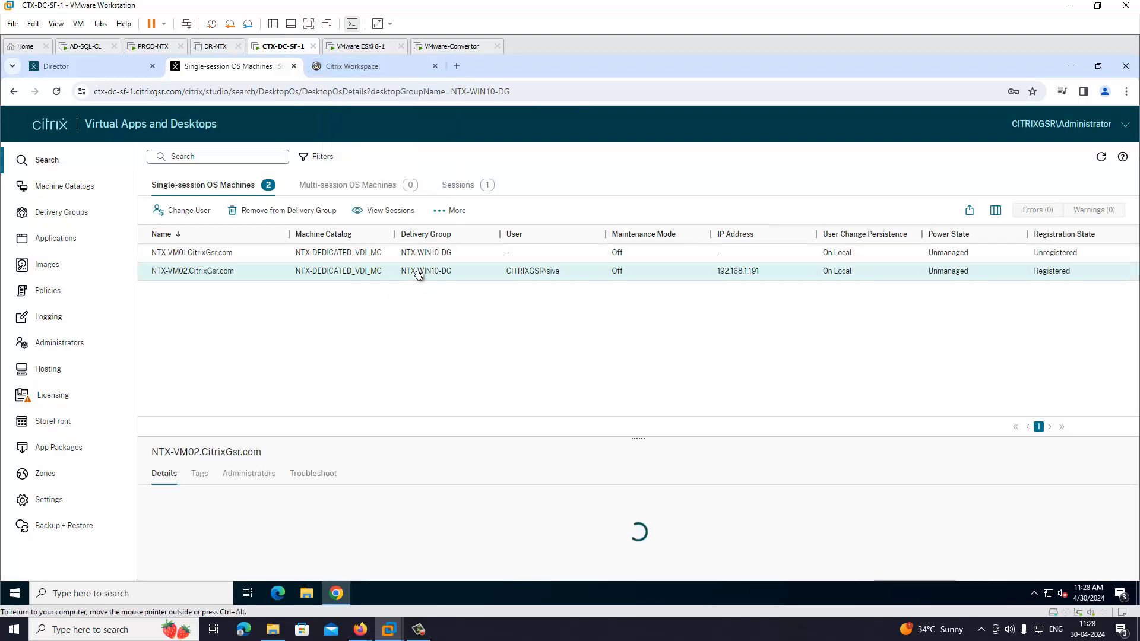
key("ctrl+a")
right_click(419, 273)
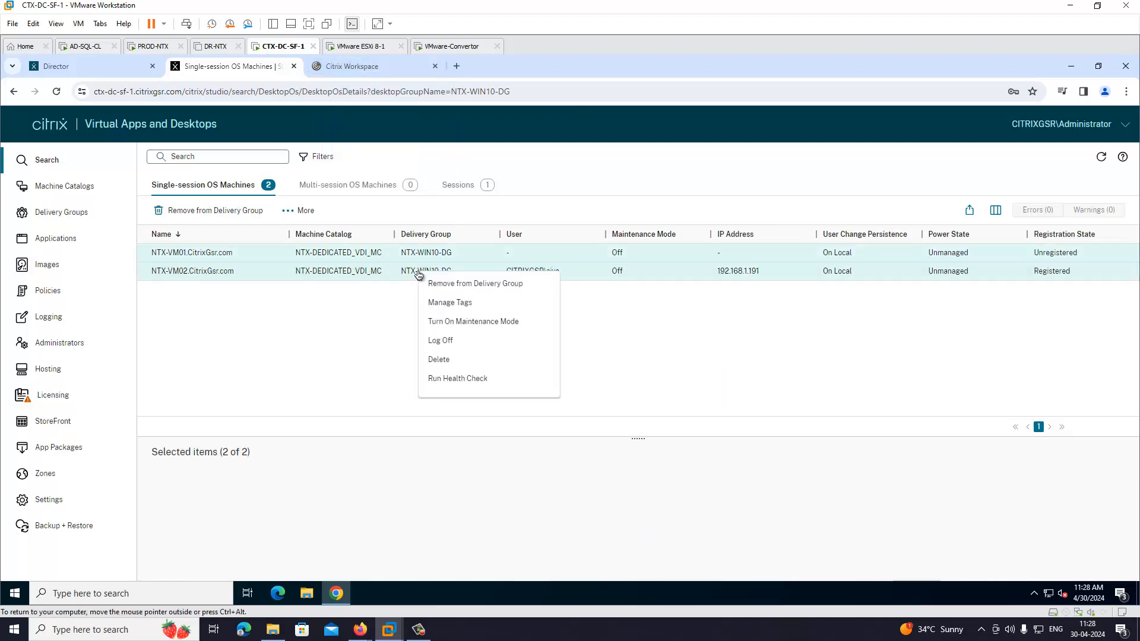
left_click(442, 322)
left_click(548, 383)
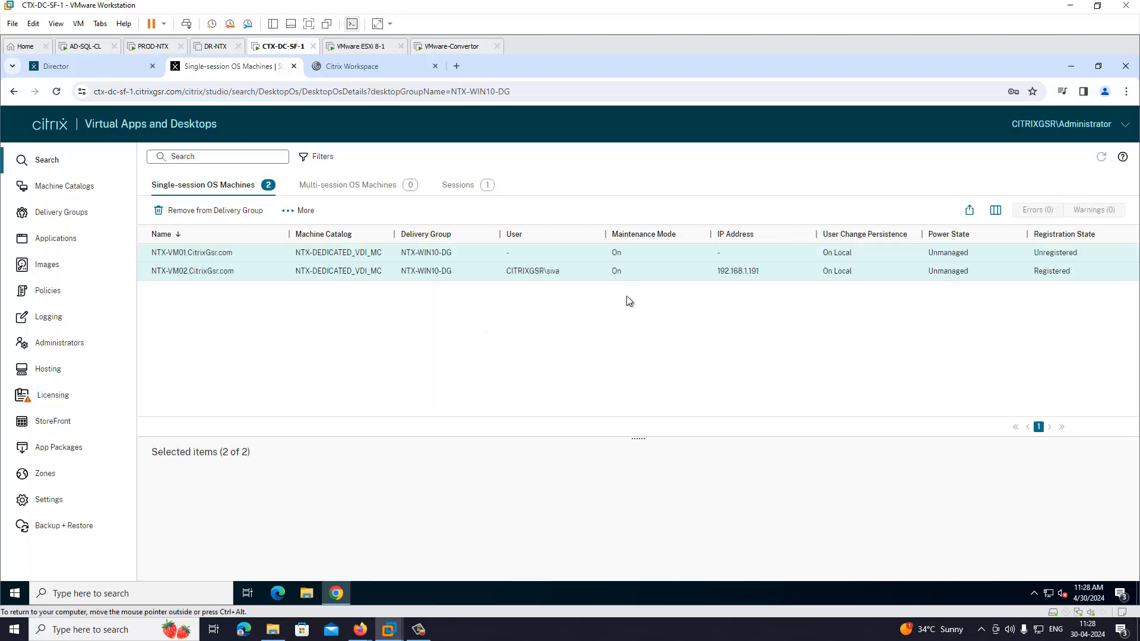
left_click(453, 46)
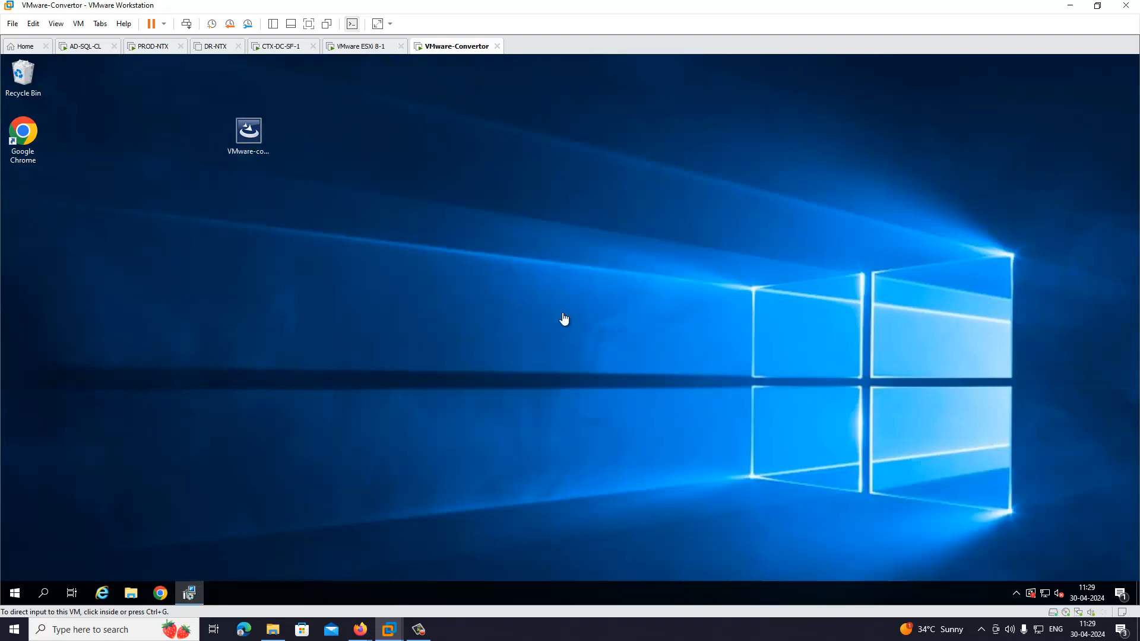
Step: Accept the patent and license agreements, keep the default folder, and choose client-server installation
left_click(621, 418)
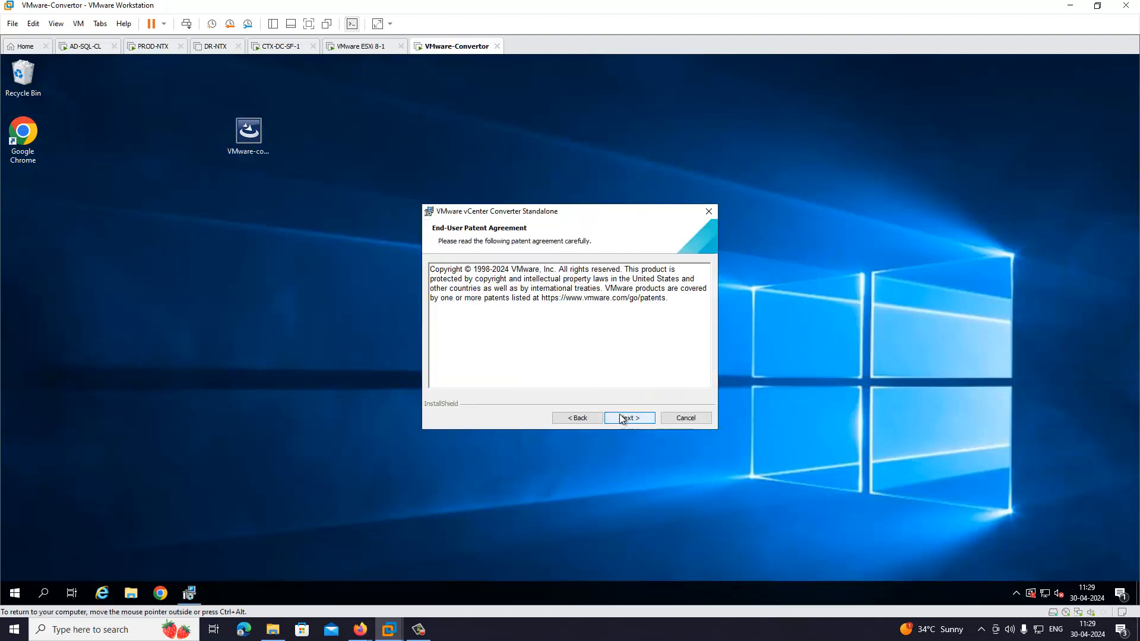
left_click(620, 418)
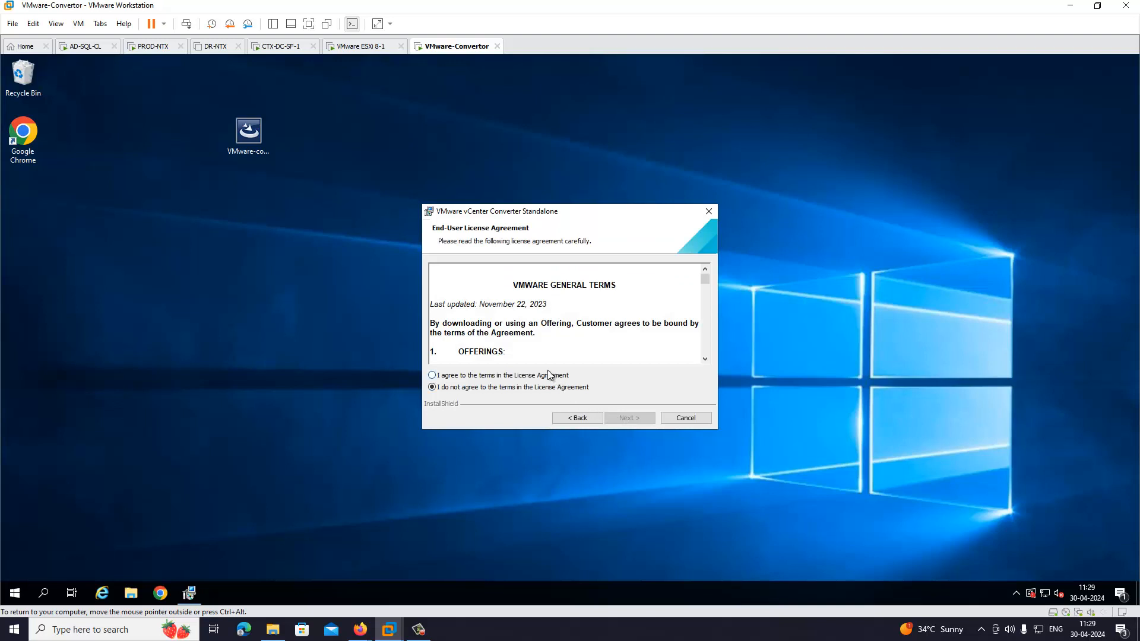
left_click(548, 375)
left_click(630, 418)
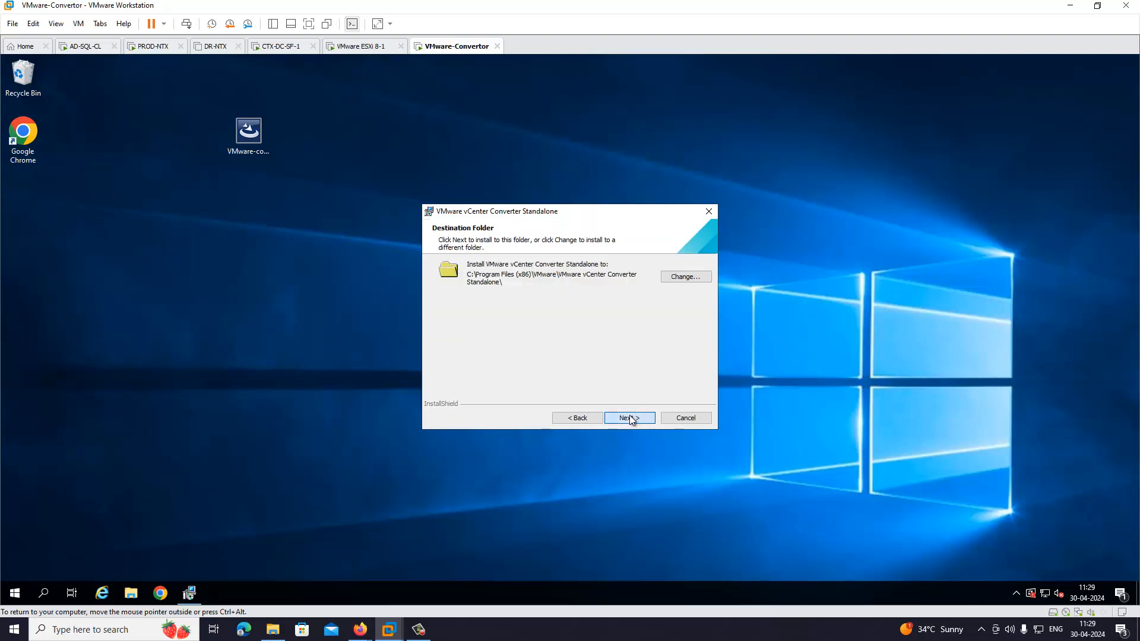
left_click(630, 418)
left_click(450, 333)
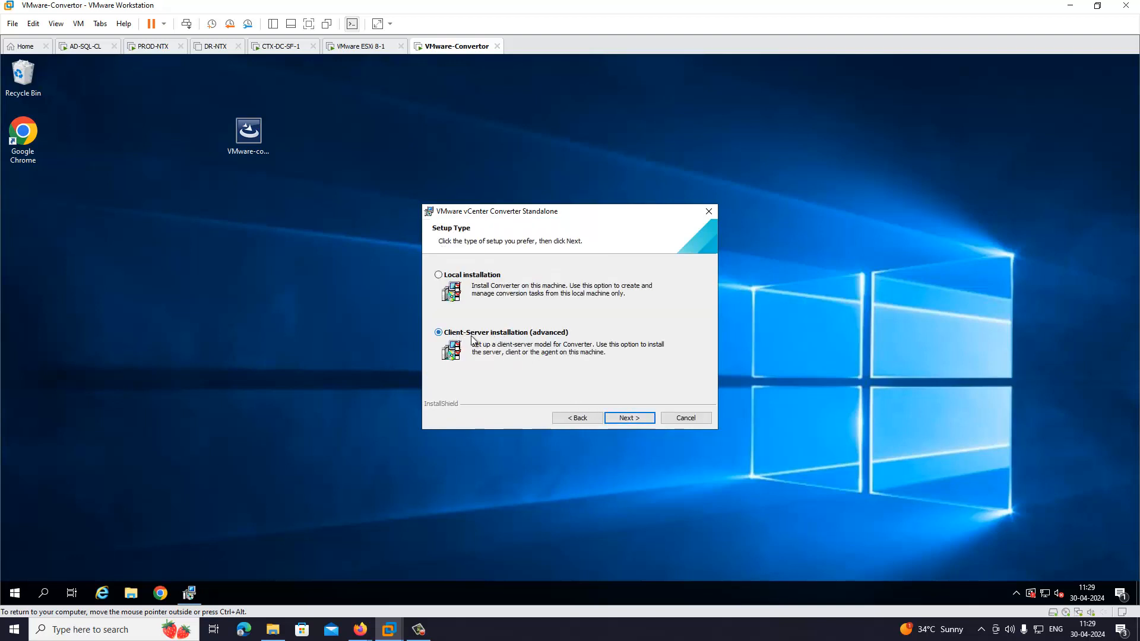
left_click(628, 416)
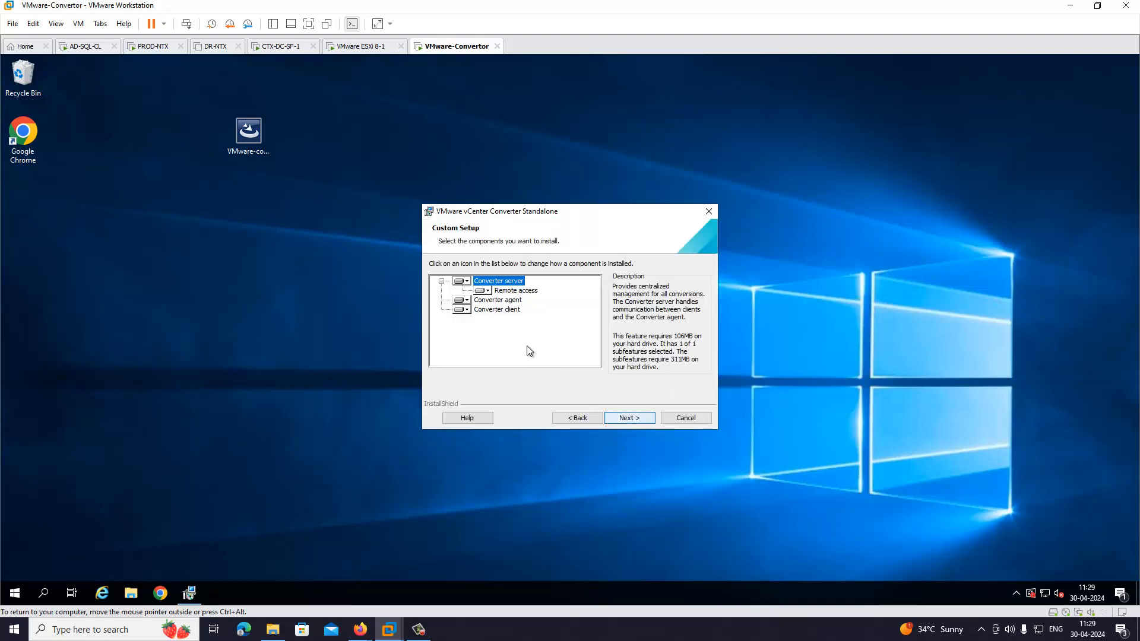
Step: Exclude the Converter agent in Custom Setup, review the components, and accept the default port settings
left_click(499, 300)
left_click(466, 300)
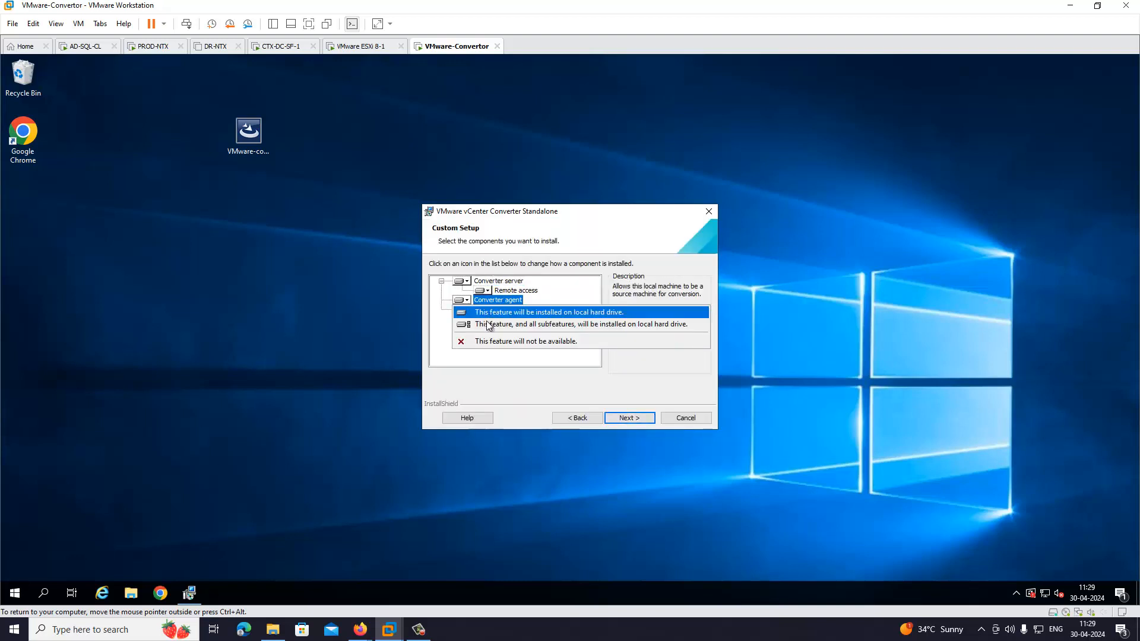
left_click(493, 338)
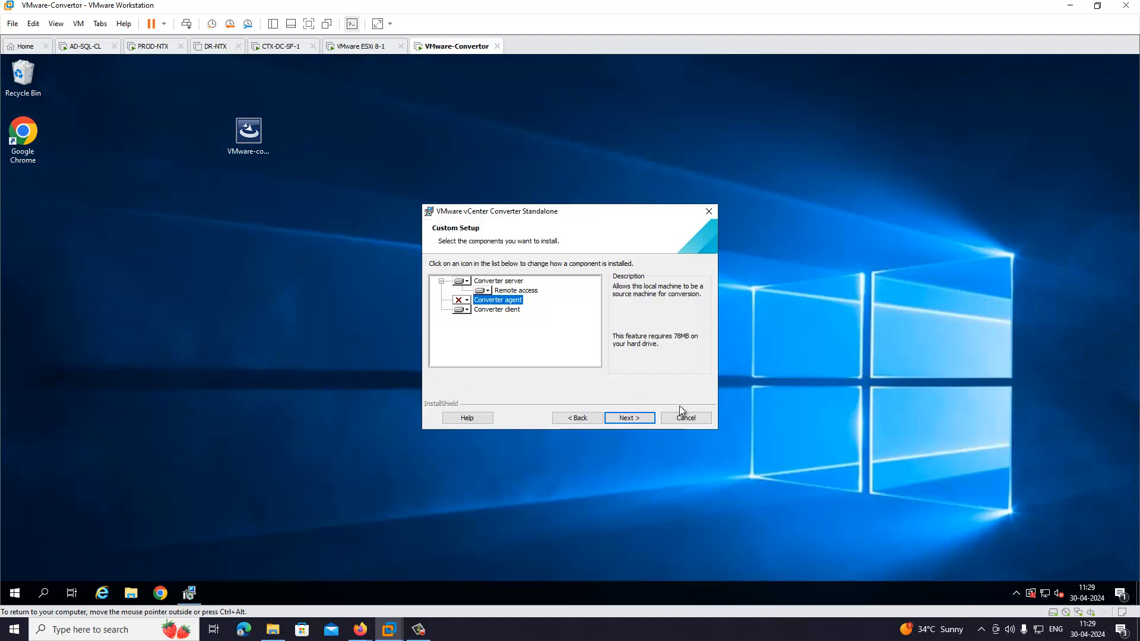
left_click(512, 283)
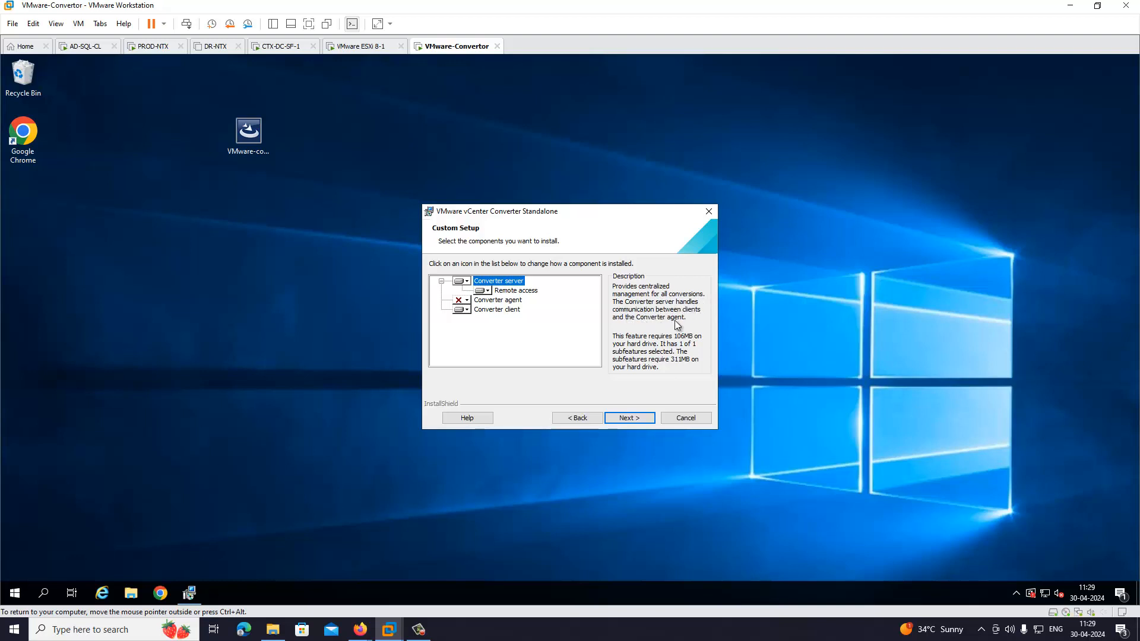
left_click(505, 300)
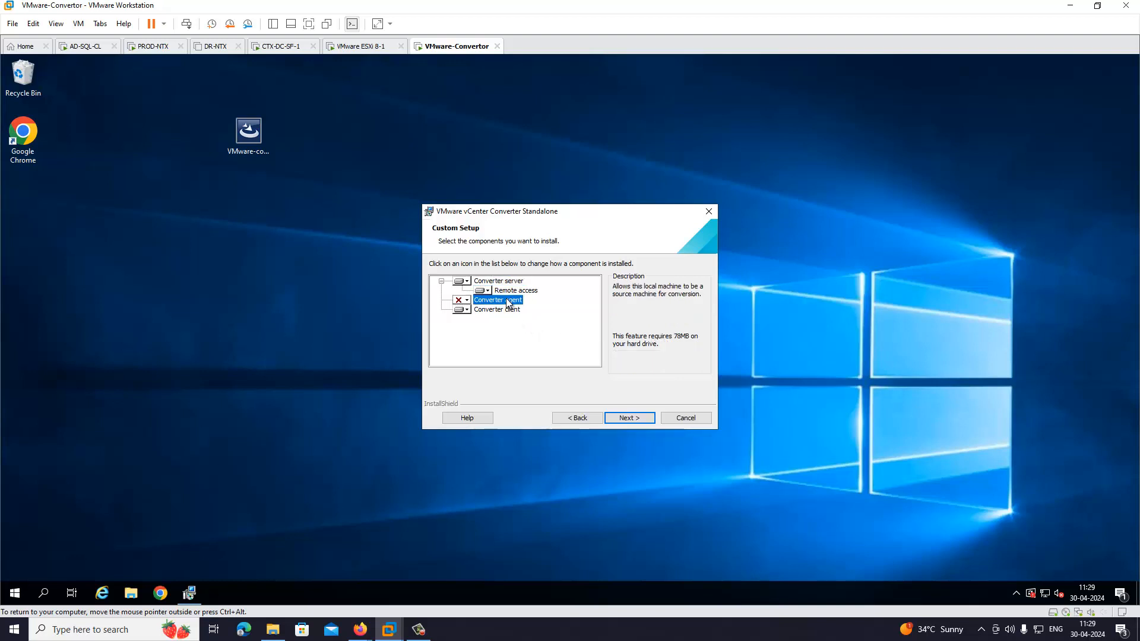
left_click(495, 309)
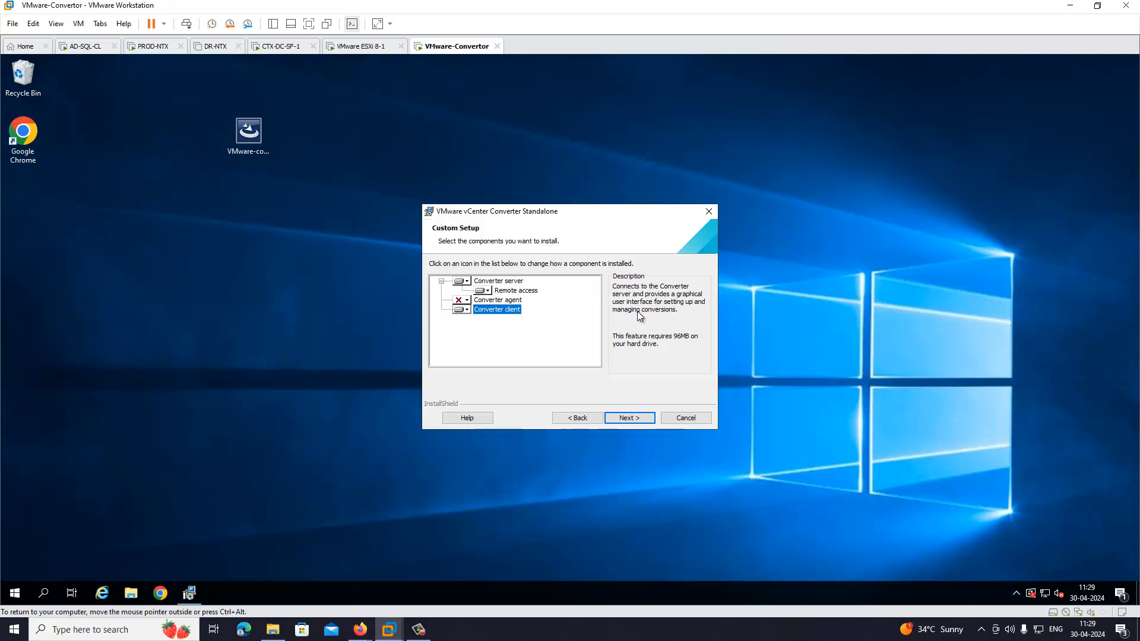
left_click(512, 300)
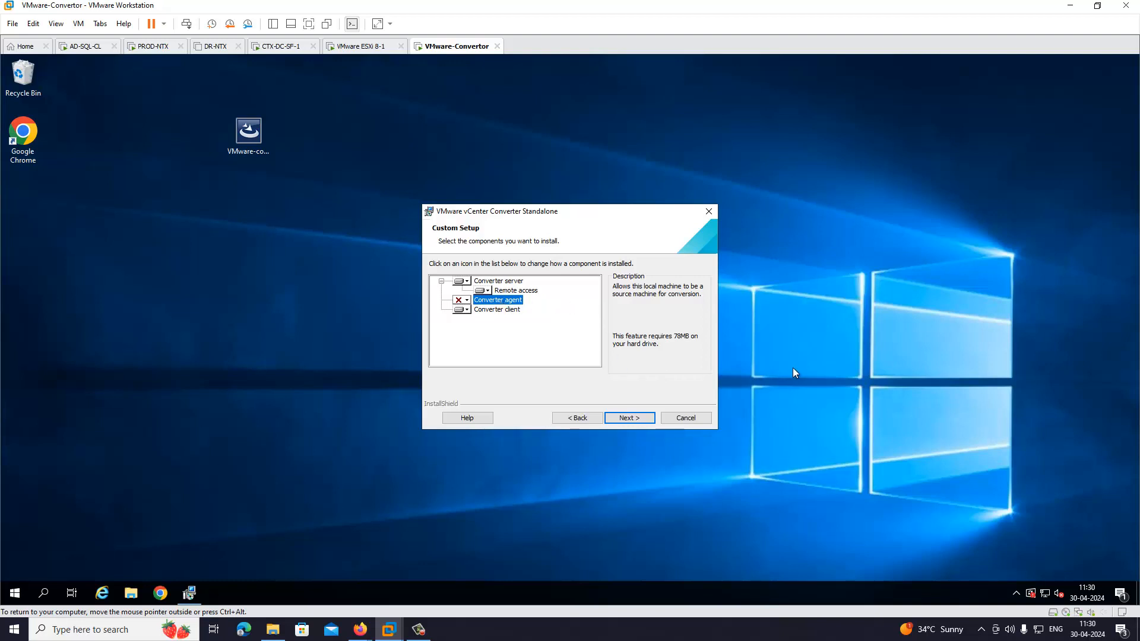
left_click(503, 282)
left_click(493, 309)
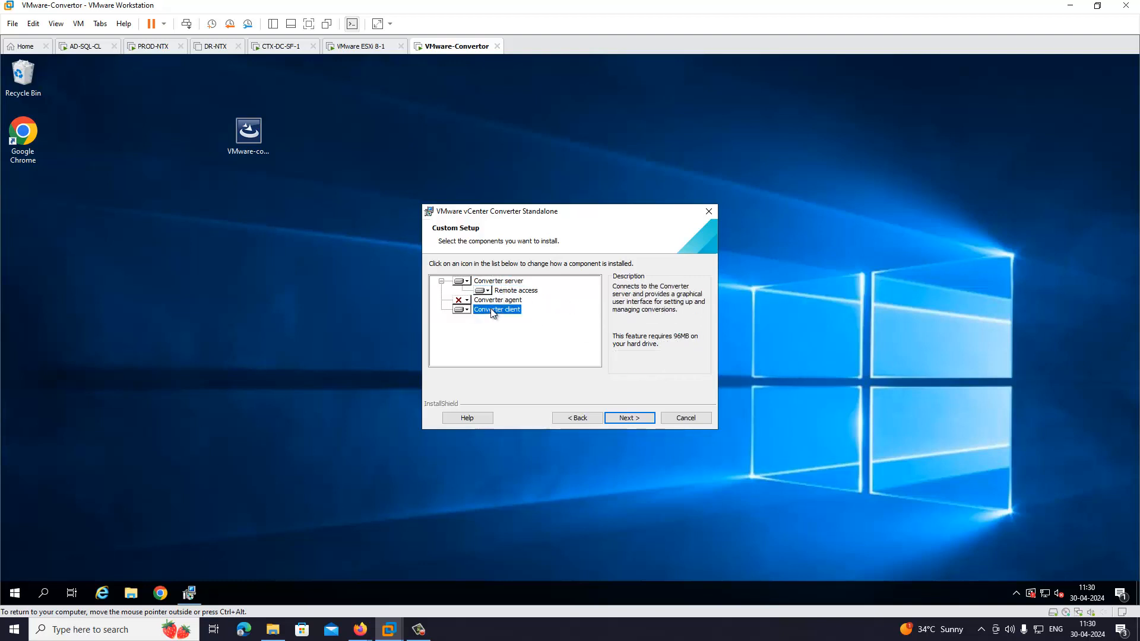
left_click(629, 418)
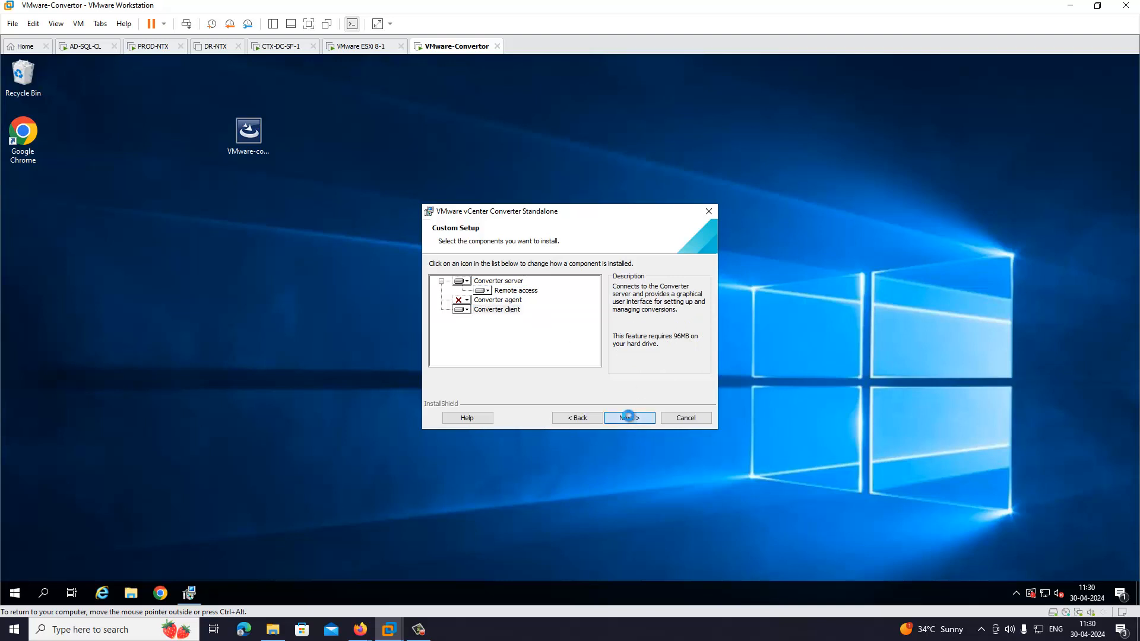
left_click(629, 418)
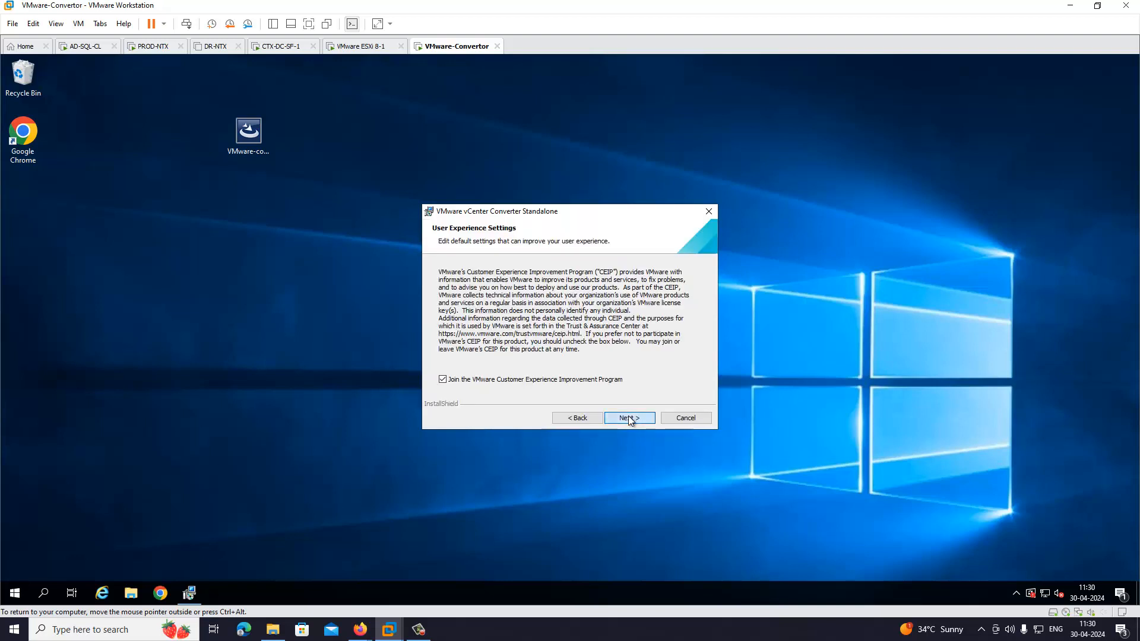
Step: Accept the User Experience Settings, begin installing, then switch to CTX-DC-SF-1's Citrix Studio
left_click(629, 418)
left_click(629, 418)
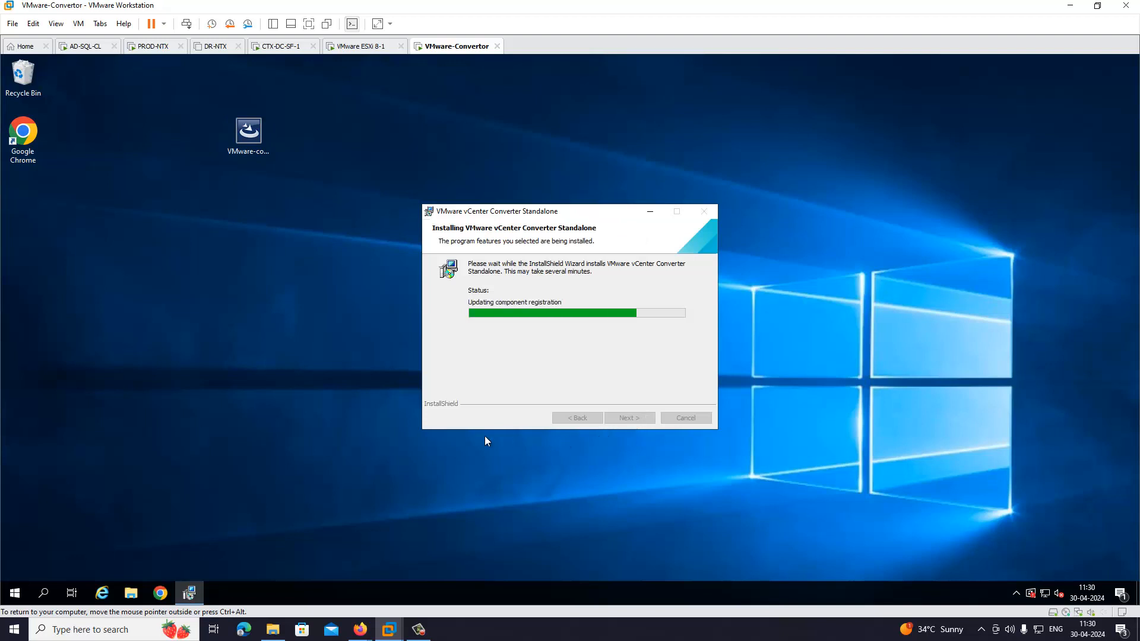
left_click(274, 46)
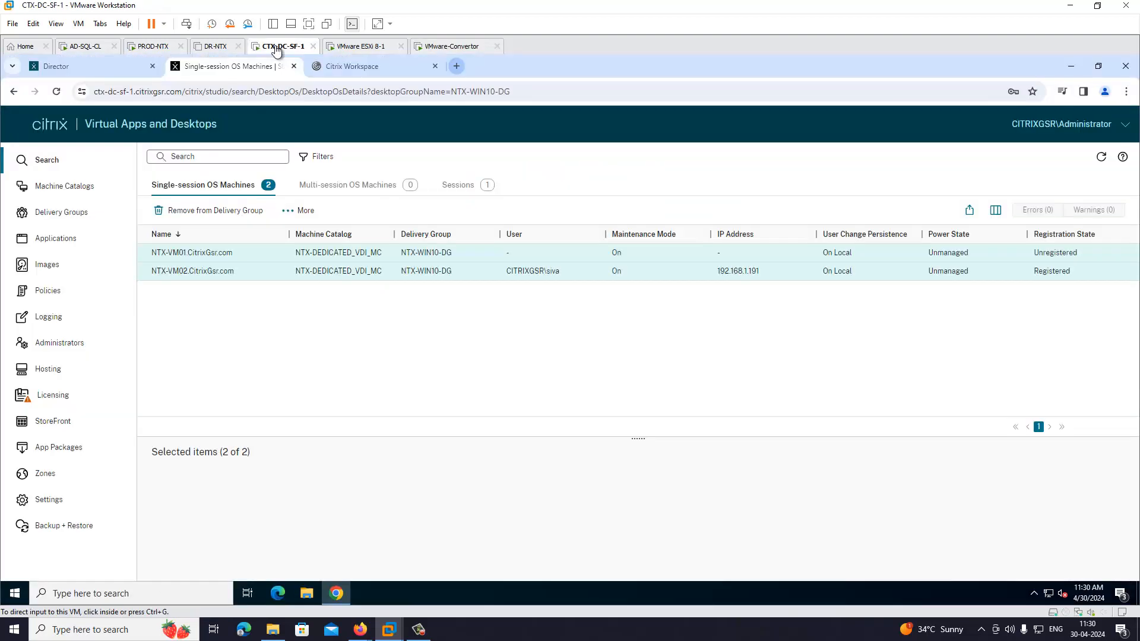
Step: Refresh Studio's single-session machines, then complete the converter installation with the client set to run
left_click(1103, 160)
left_click(451, 48)
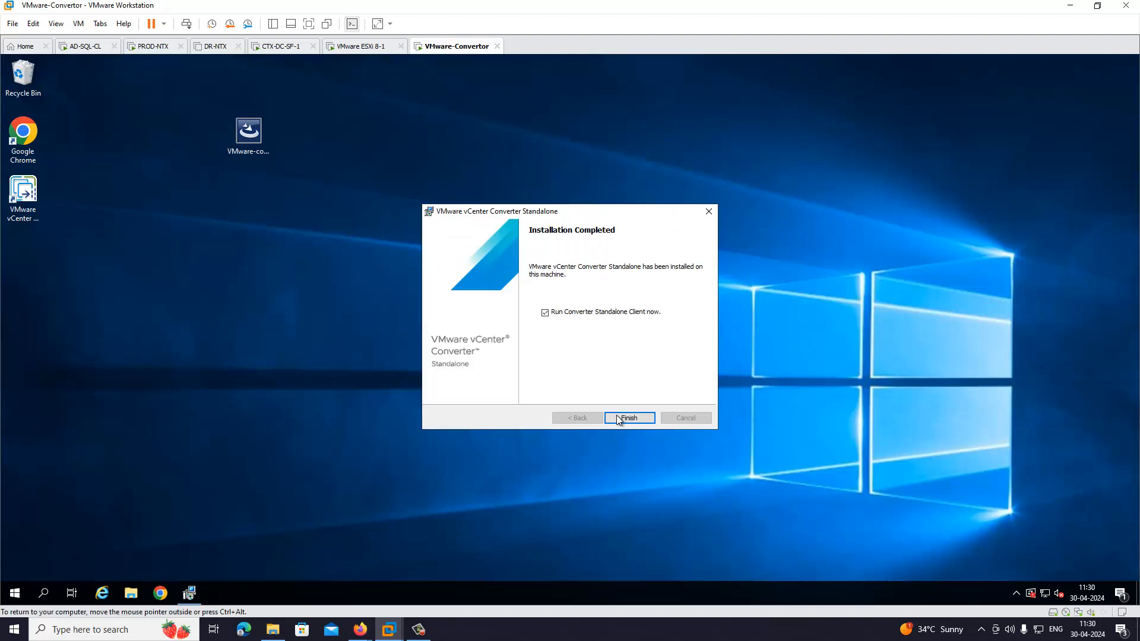
left_click(618, 419)
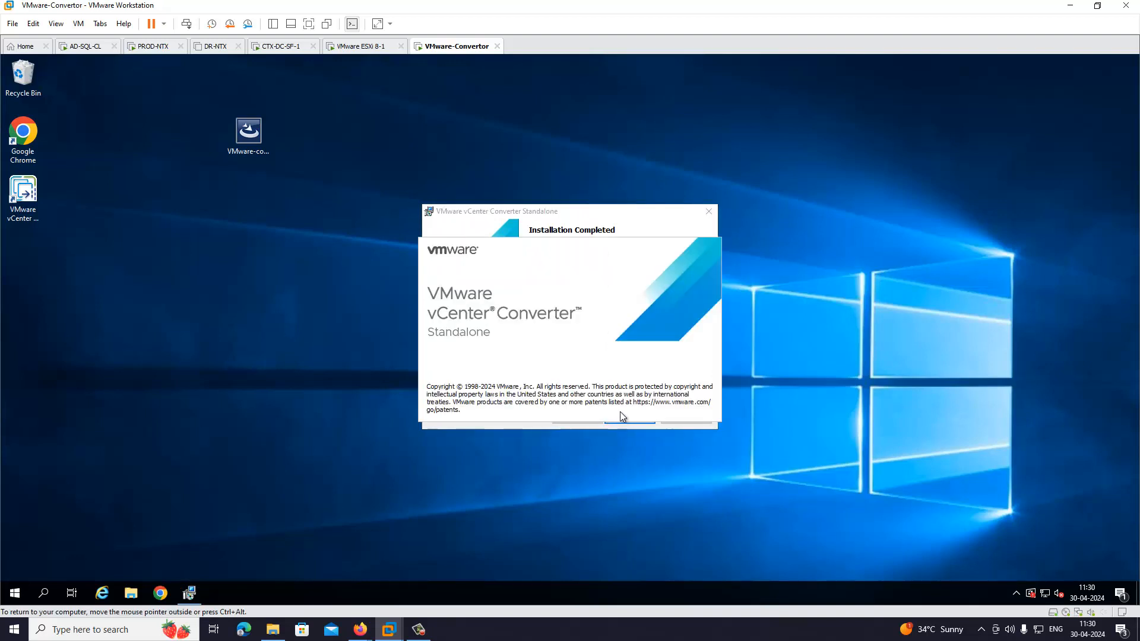
Step: Log in to the localhost Converter server with the password, ignore the certificate warning, and maximize the window
left_click(592, 396)
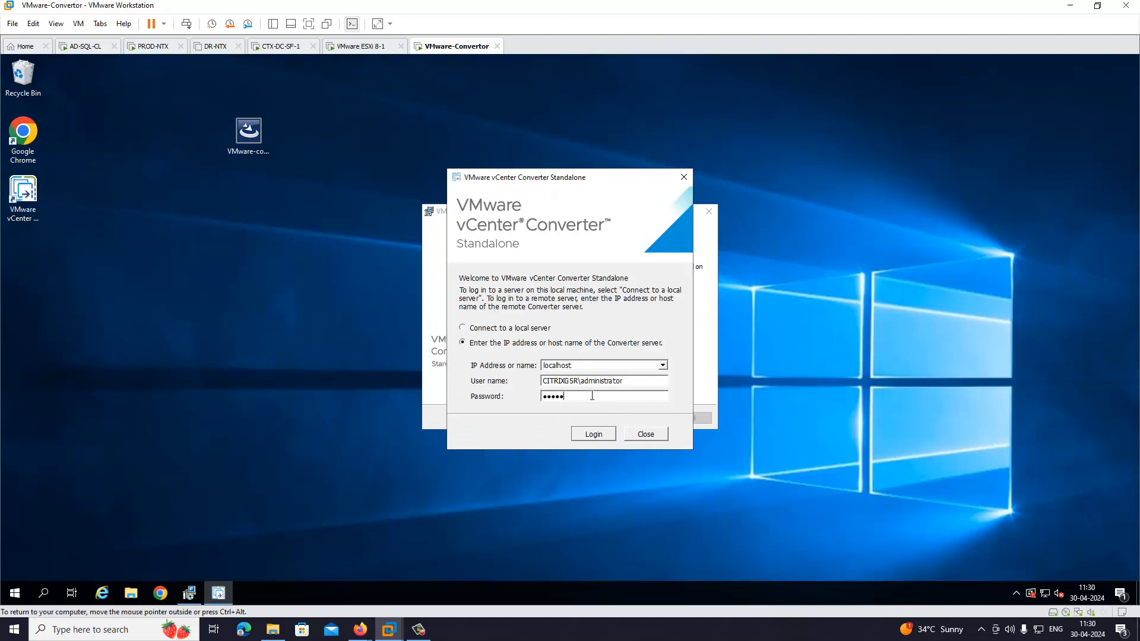
key("Return")
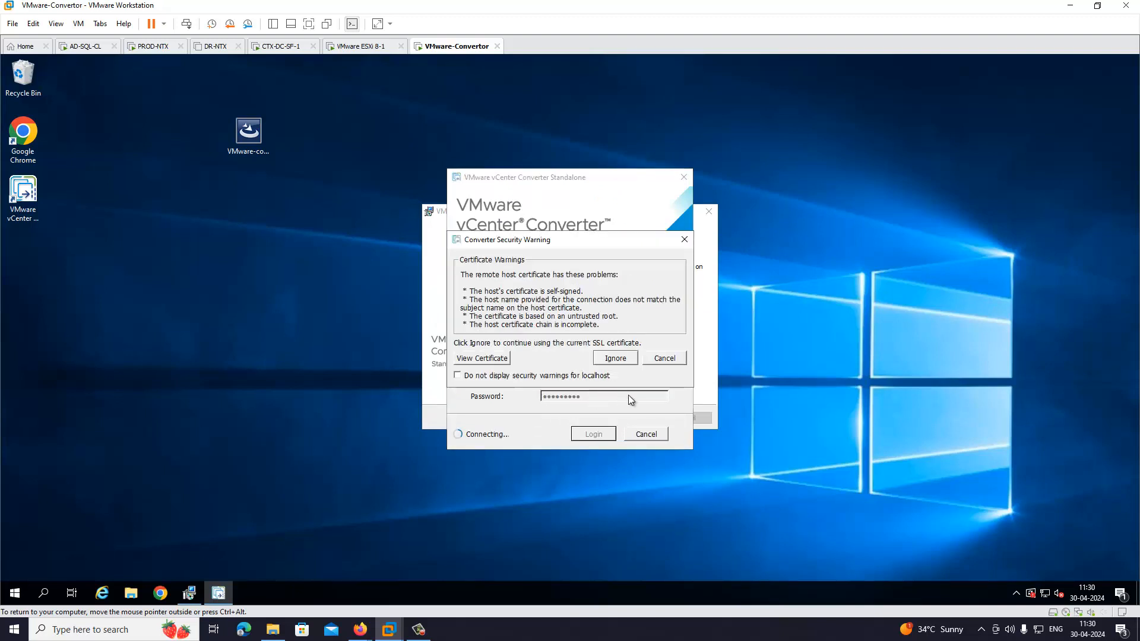
left_click(627, 361)
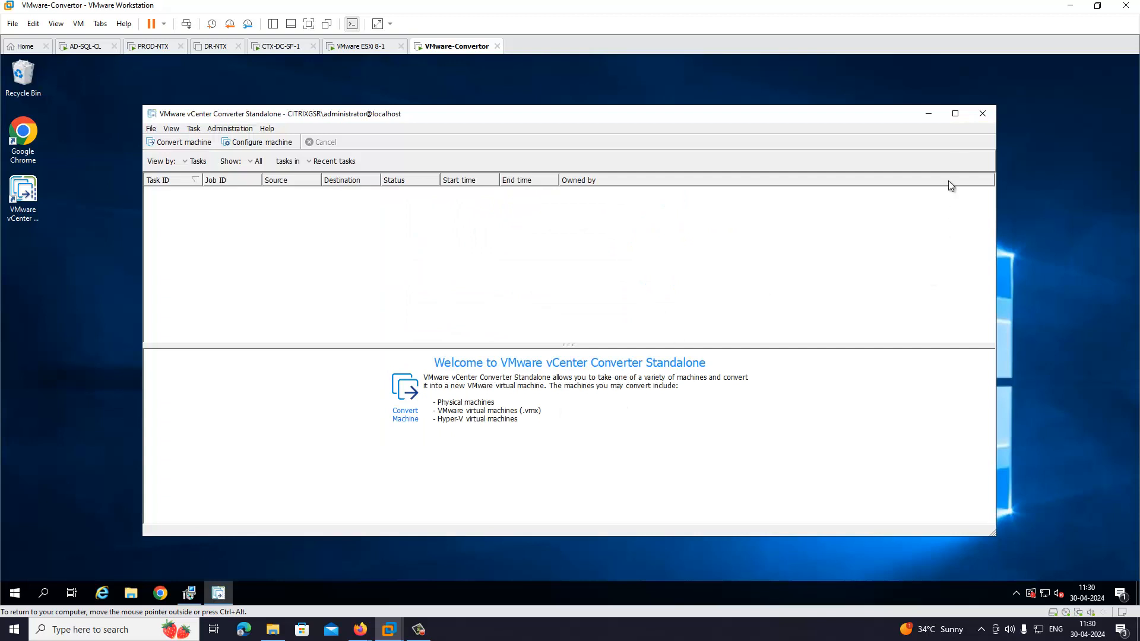
left_click(954, 116)
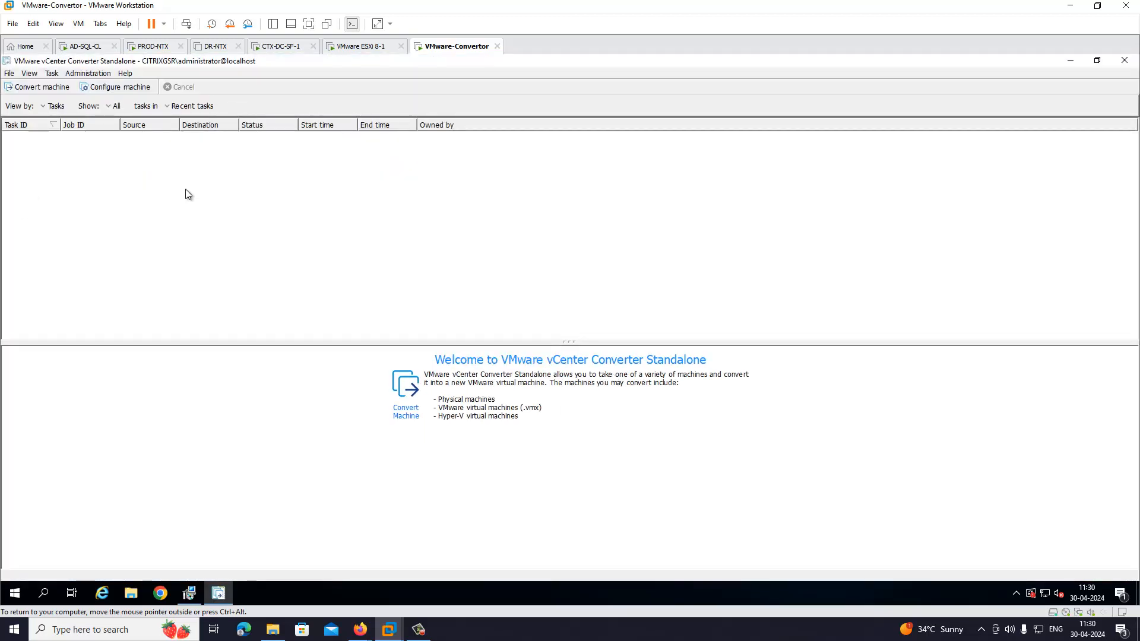
Step: Convert remote Windows machine 192.168.1.191 using the citrixgsr\administrator account and its password
left_click(24, 89)
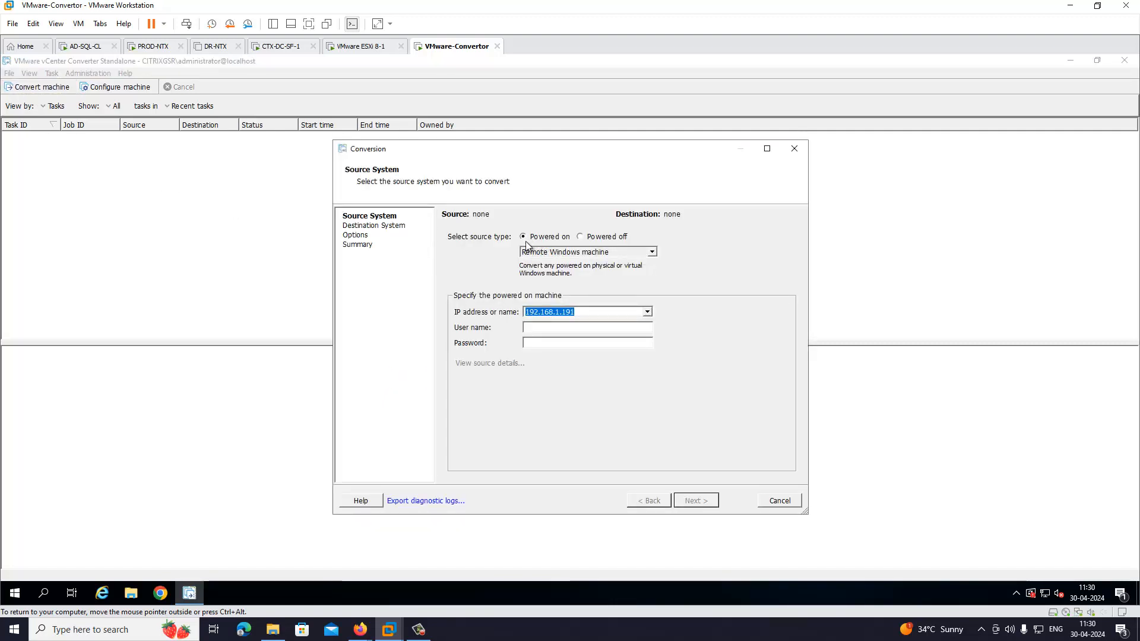
left_click(547, 325)
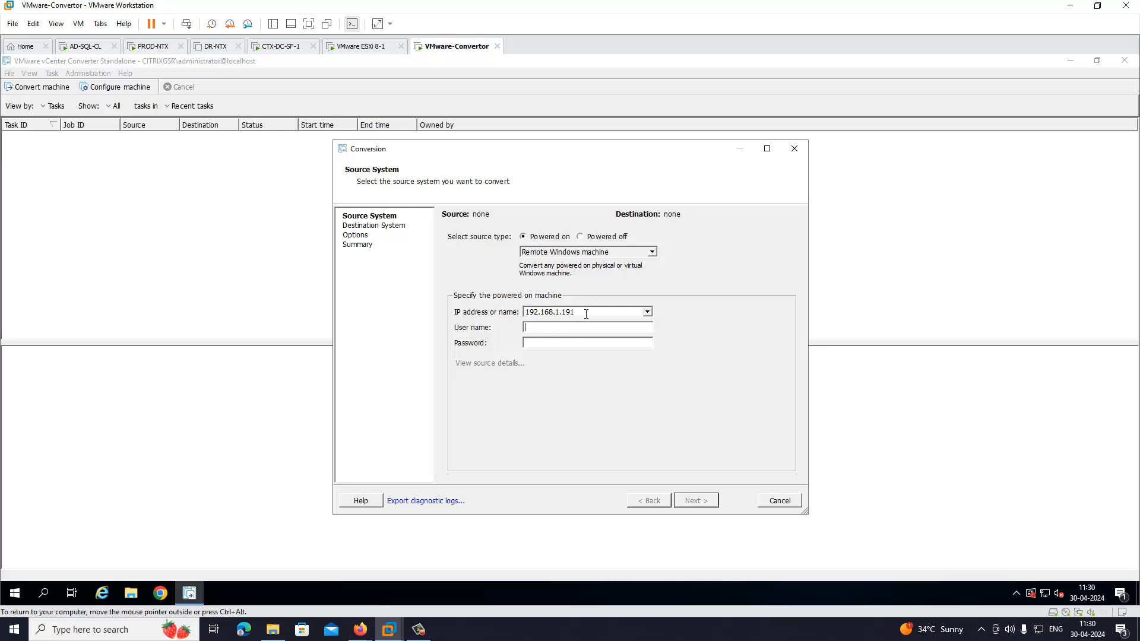
type("citrixgsr\\administrator")
key("Tab")
type("••••••")
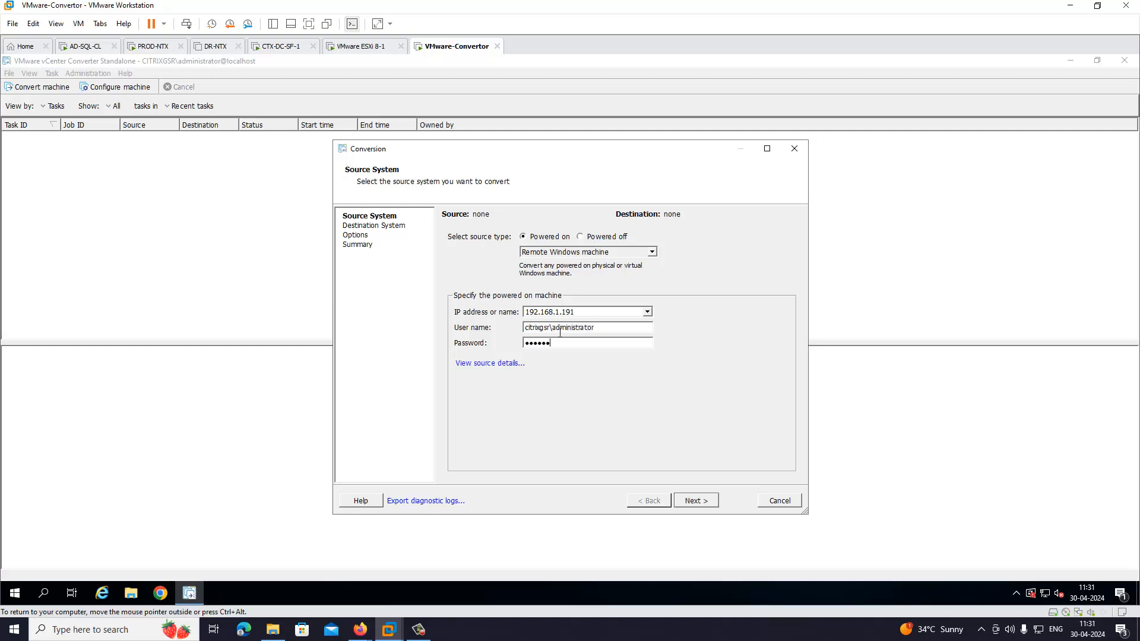
type("•")
left_click(683, 501)
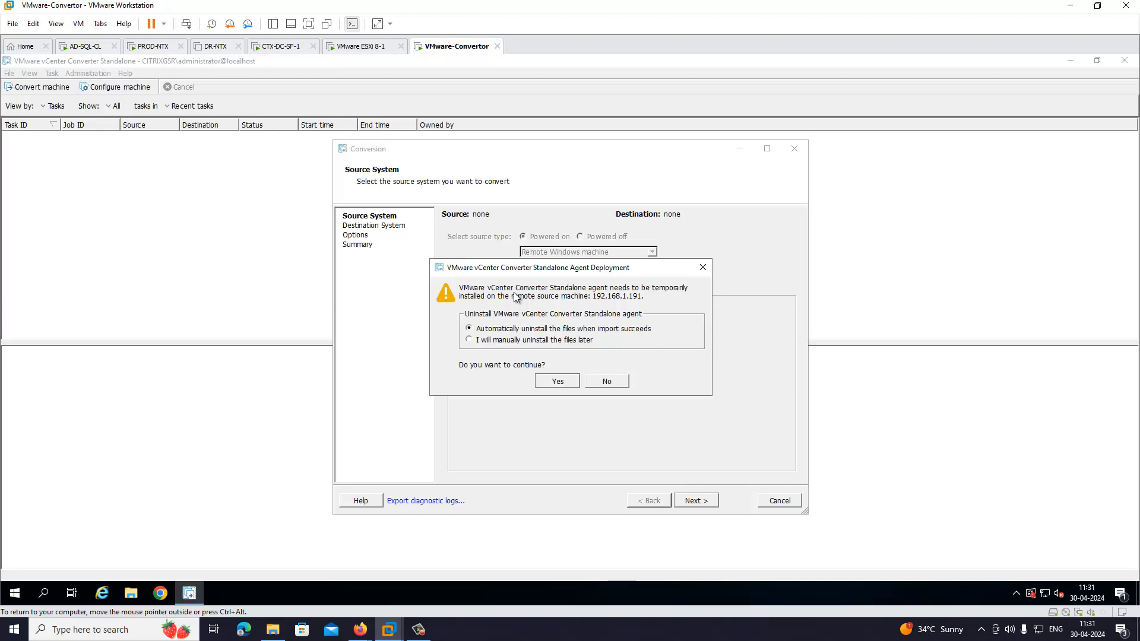
Step: Approve deploying the Converter agent on 192.168.1.191, keeping automatic uninstall afterwards
left_click(552, 382)
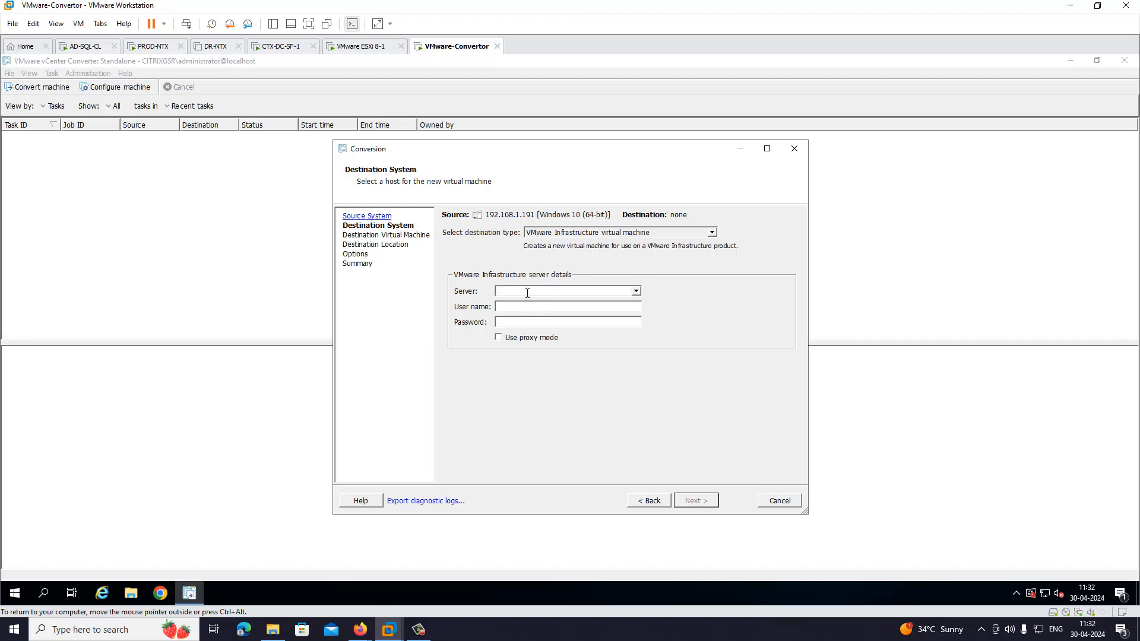
Step: Connect to ESXi host 192.168.1.100 as root with its password, accepting the certificate warning
type("192.168.1.100")
left_click(511, 307)
type("root")
key("Tab")
type("*********")
key("BackSpace")
type("o")
left_click(684, 501)
left_click(592, 364)
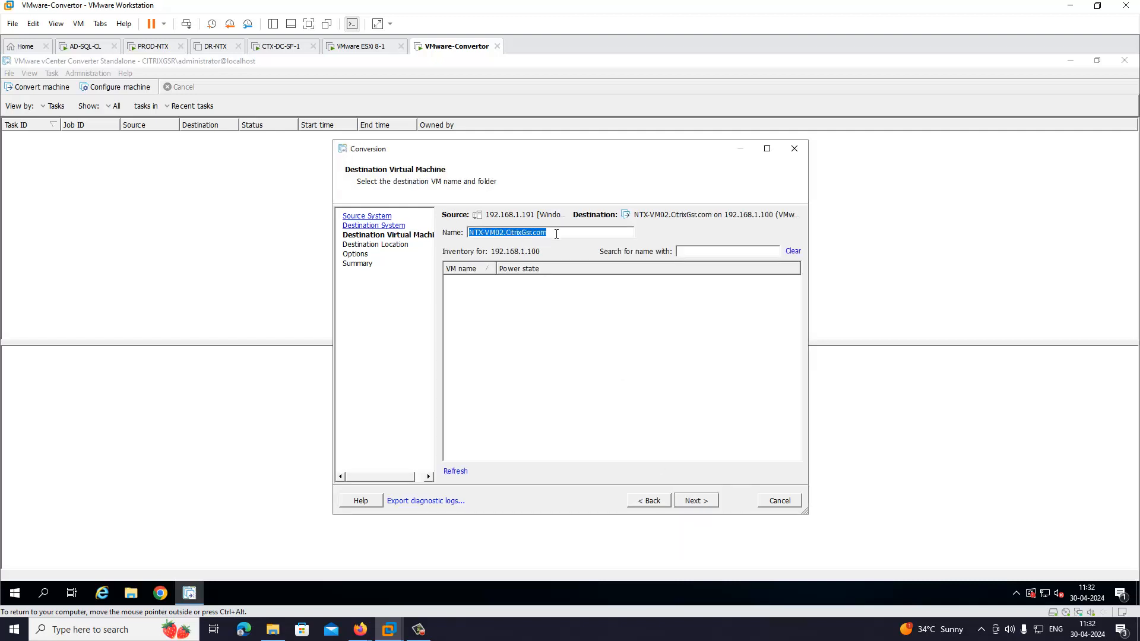
Step: Trim the domain suffix from the destination VM name, leaving NTX-VM02
left_click(509, 232)
left_click(552, 236)
left_click_drag(504, 232, 564, 233)
key("Delete")
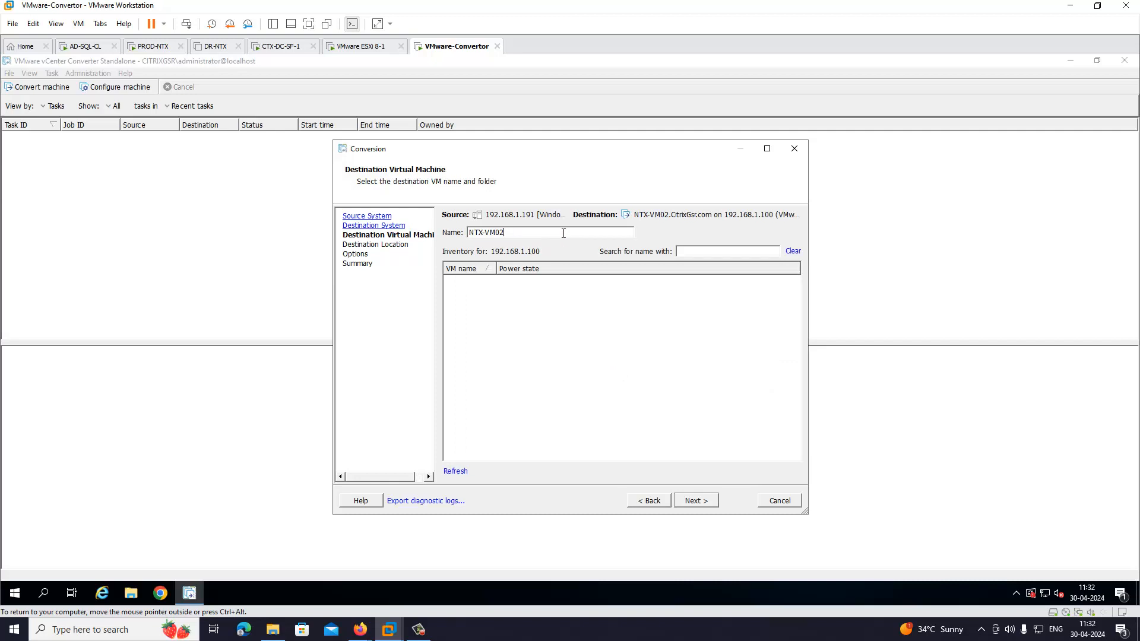
left_click(695, 501)
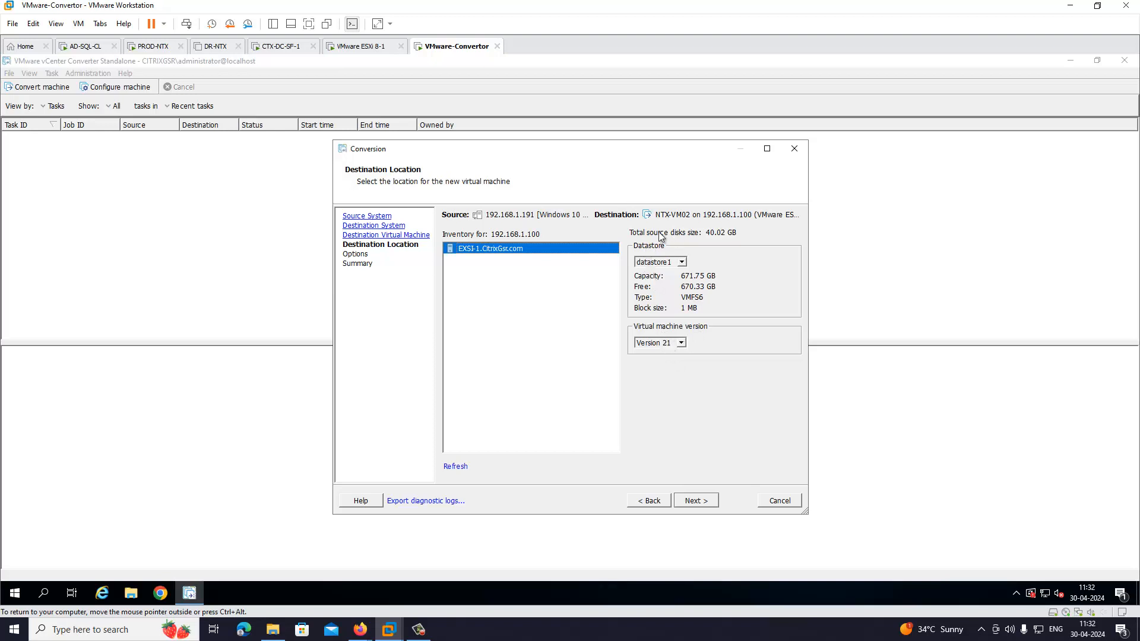
Step: Store the new VM on datastore1, then scroll through the conversion Options list
left_click(682, 262)
left_click(678, 271)
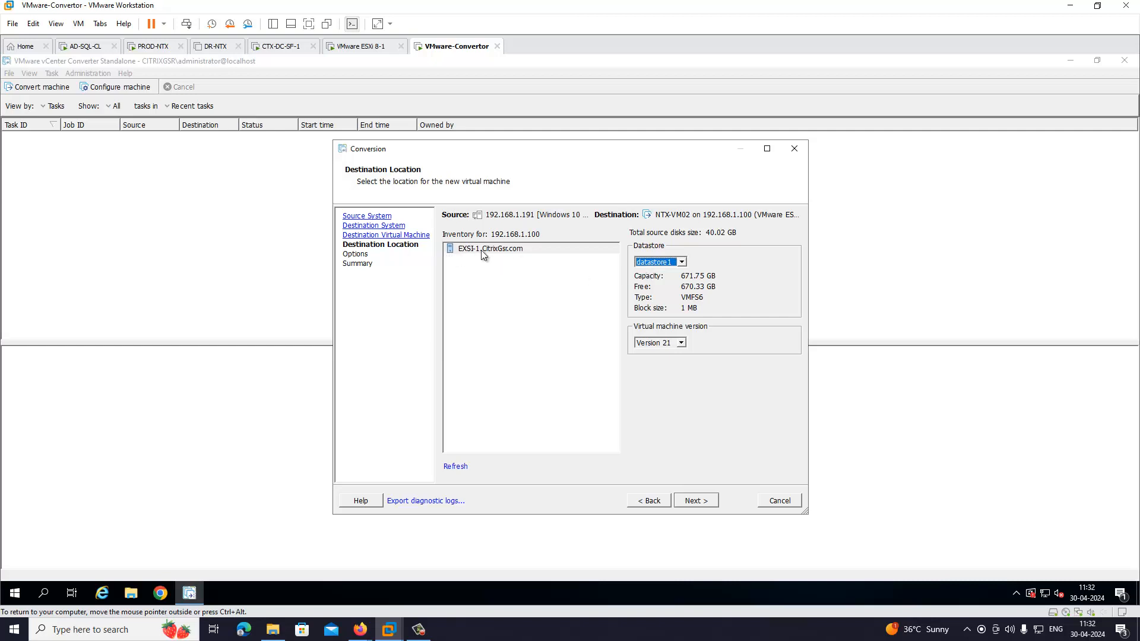
left_click(701, 500)
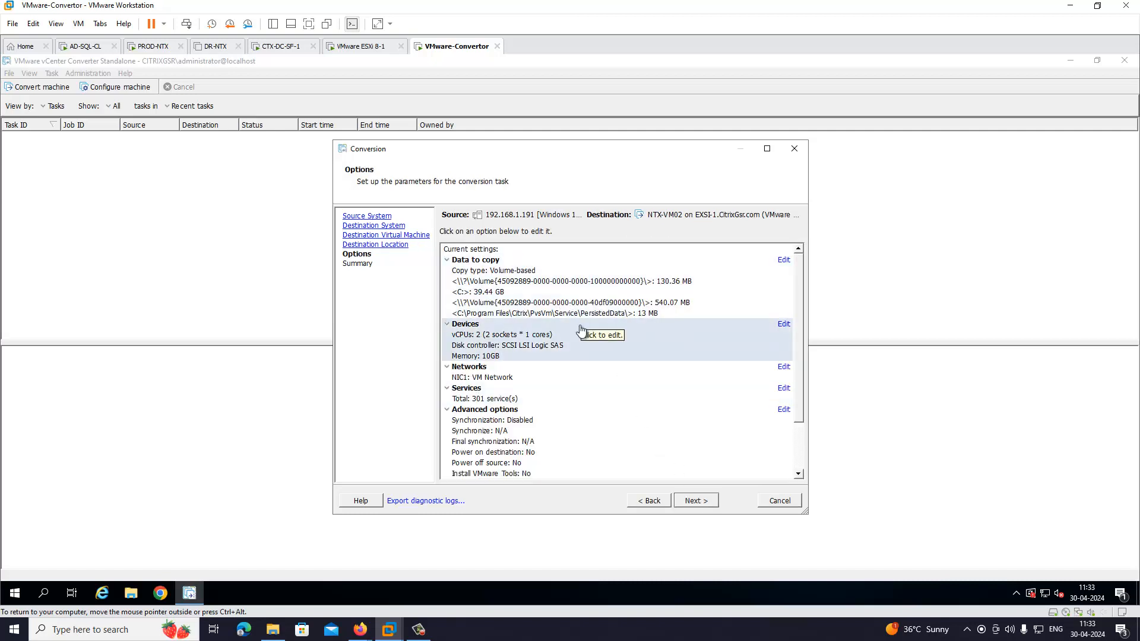
scroll(570, 332, "down", 2)
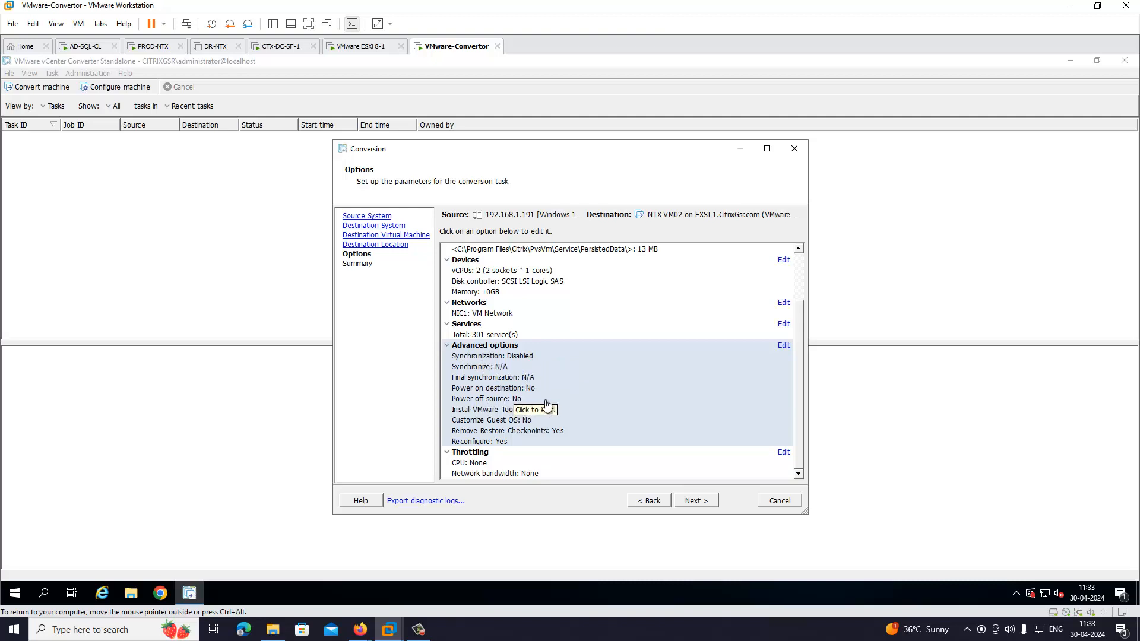
Step: Enable Power on destination, Power off source and Install VMware Tools under Post-conversion, then advance to Summary
left_click(778, 346)
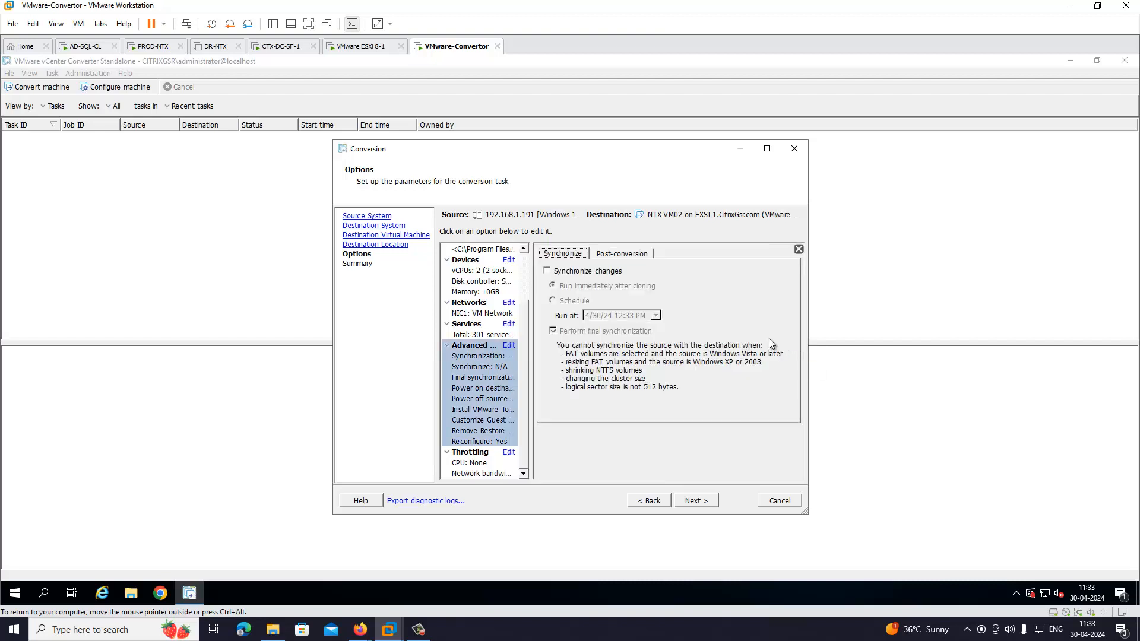
left_click(631, 254)
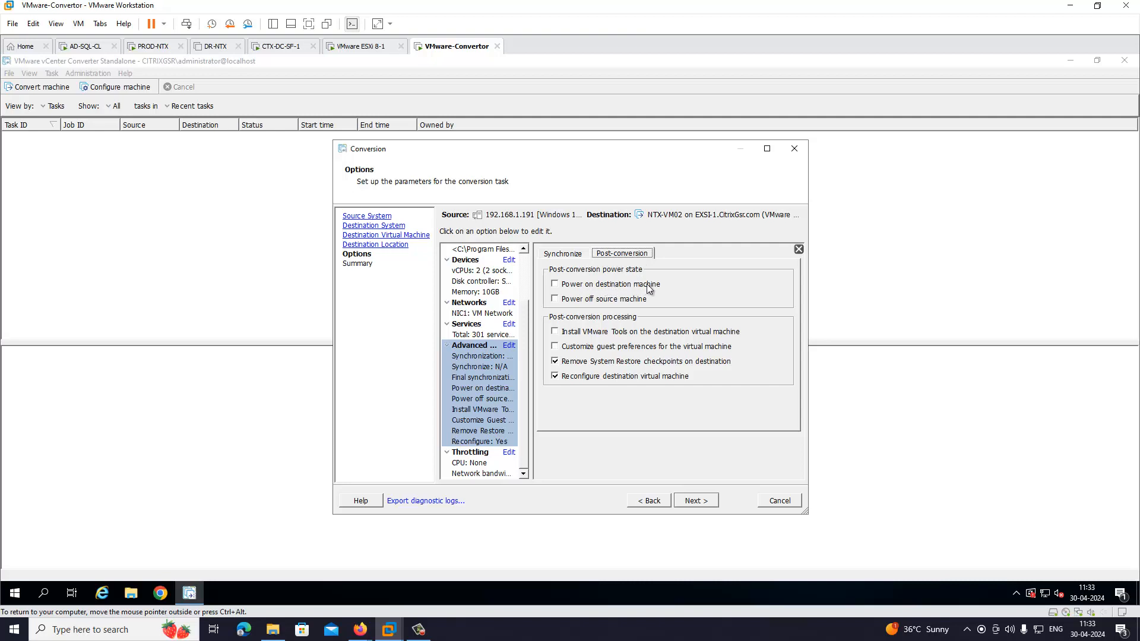
left_click(599, 286)
left_click(619, 301)
left_click(557, 333)
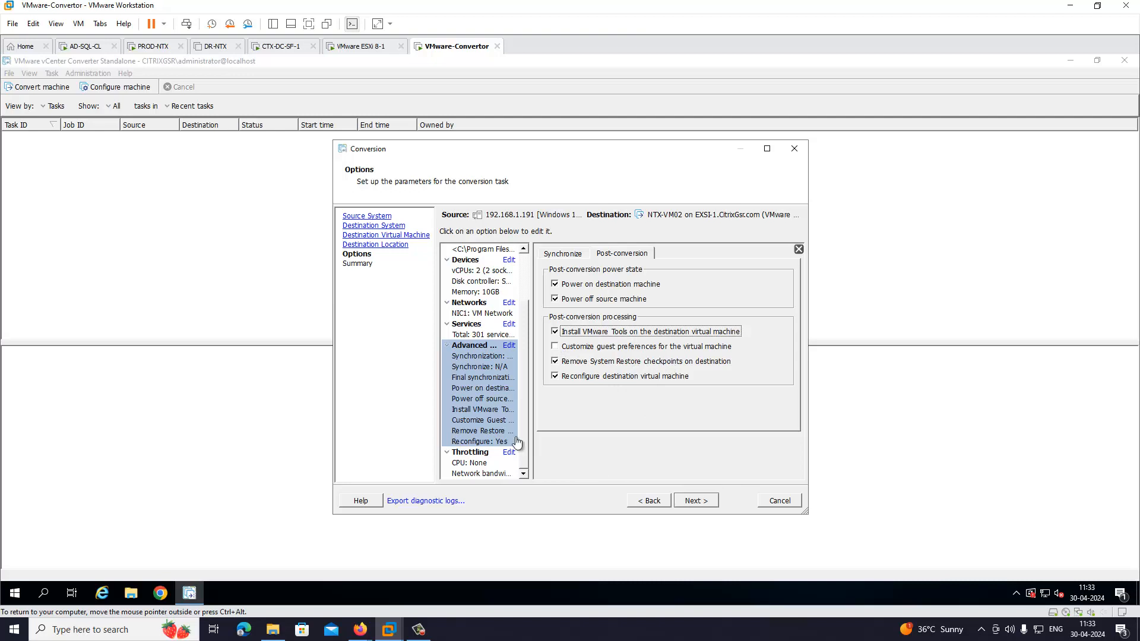
left_click(696, 502)
scroll(667, 410, "down", 4)
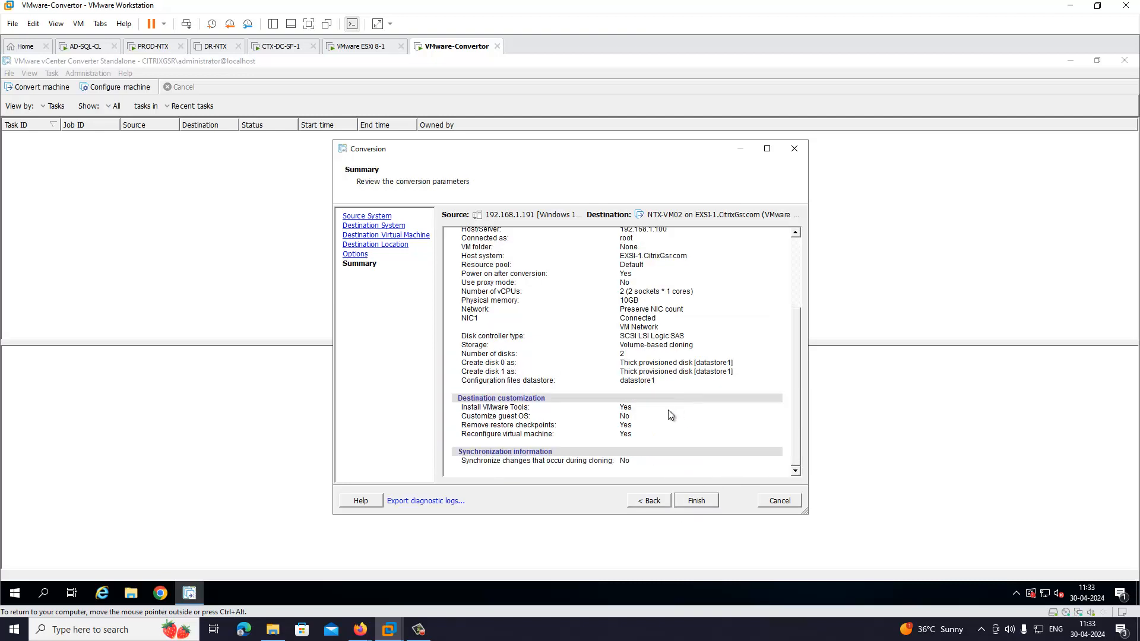
Step: Scroll through the Summary for the 192.168.1.191-to-NTX-VM02 conversion on host 192.168.1.100
scroll(626, 420, "up", 4)
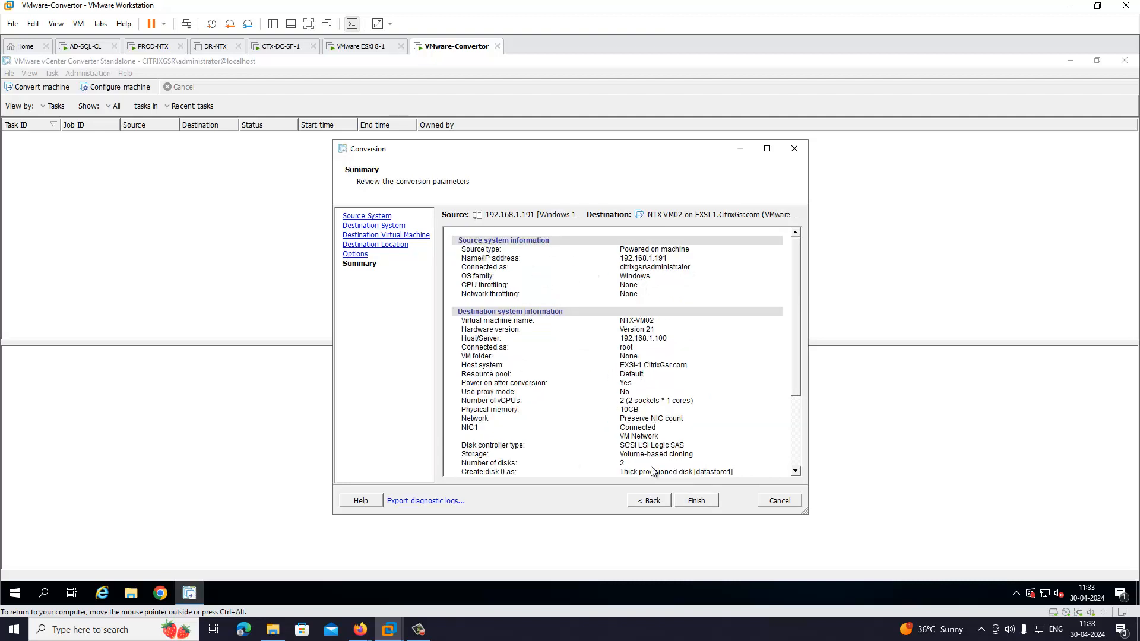
scroll(616, 277, "down", 4)
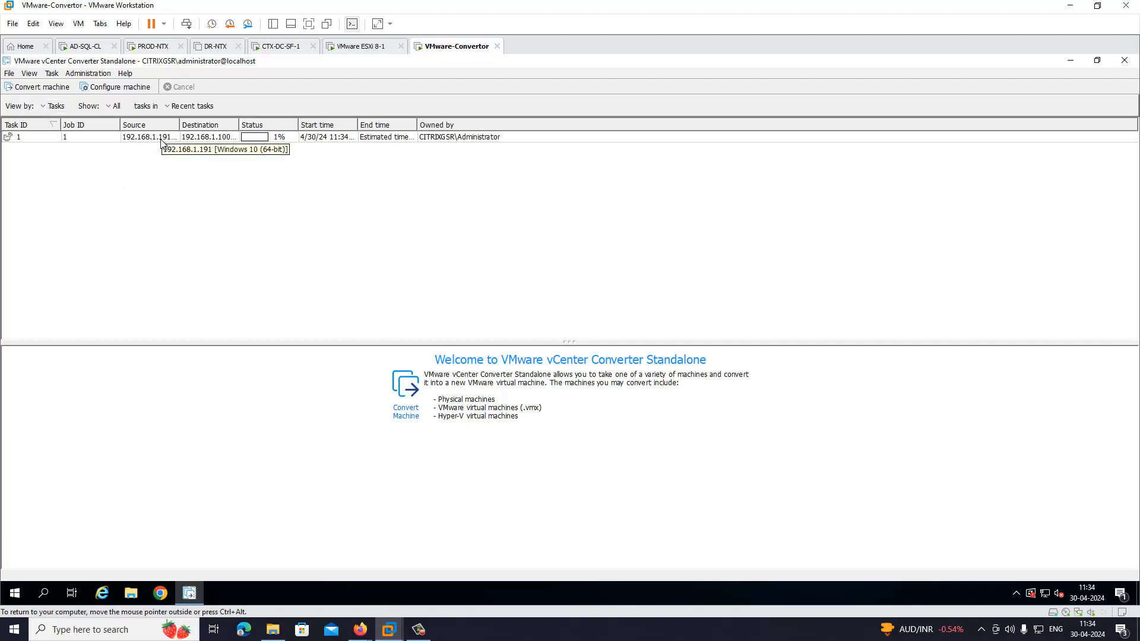
Step: Start a new machine conversion and change the source IP to 192.168.1.190
left_click(79, 208)
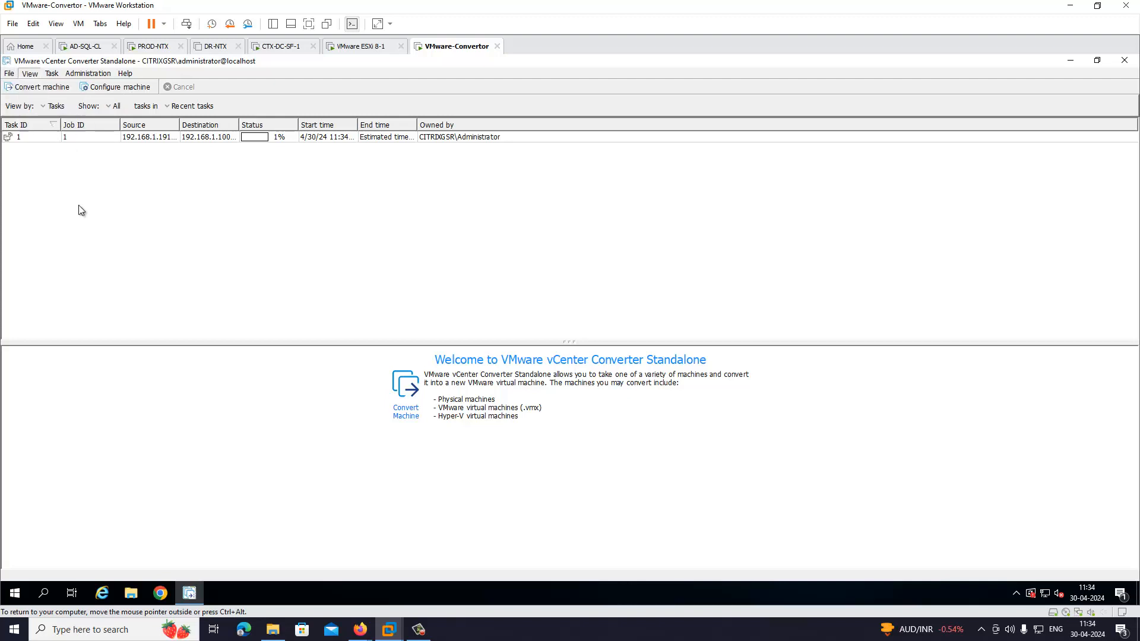
left_click(36, 87)
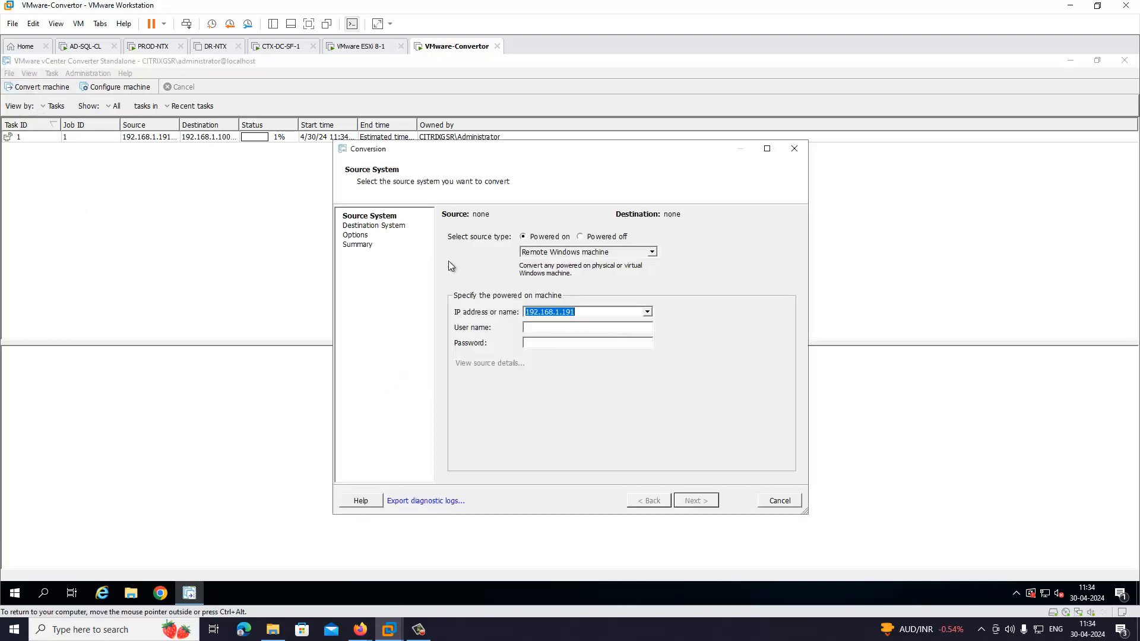
left_click(583, 315)
type("0")
Step: Enter the administrator user name and password, connect, and approve deploying the converter agent
left_click(571, 332)
type("citrixgsr\\adminis")
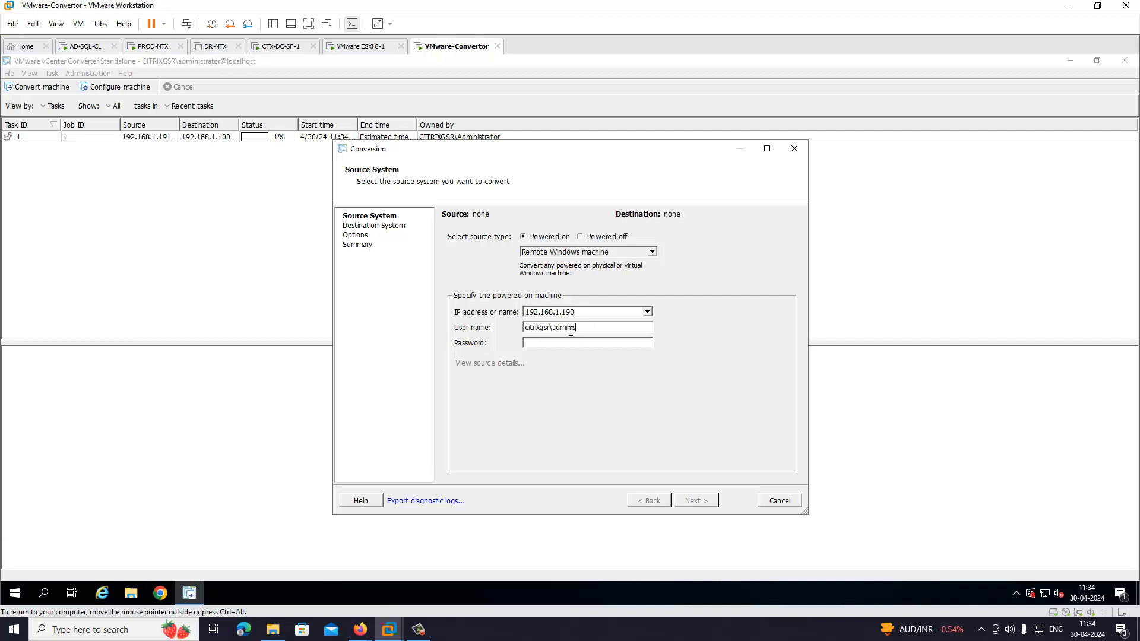
type("trator****")
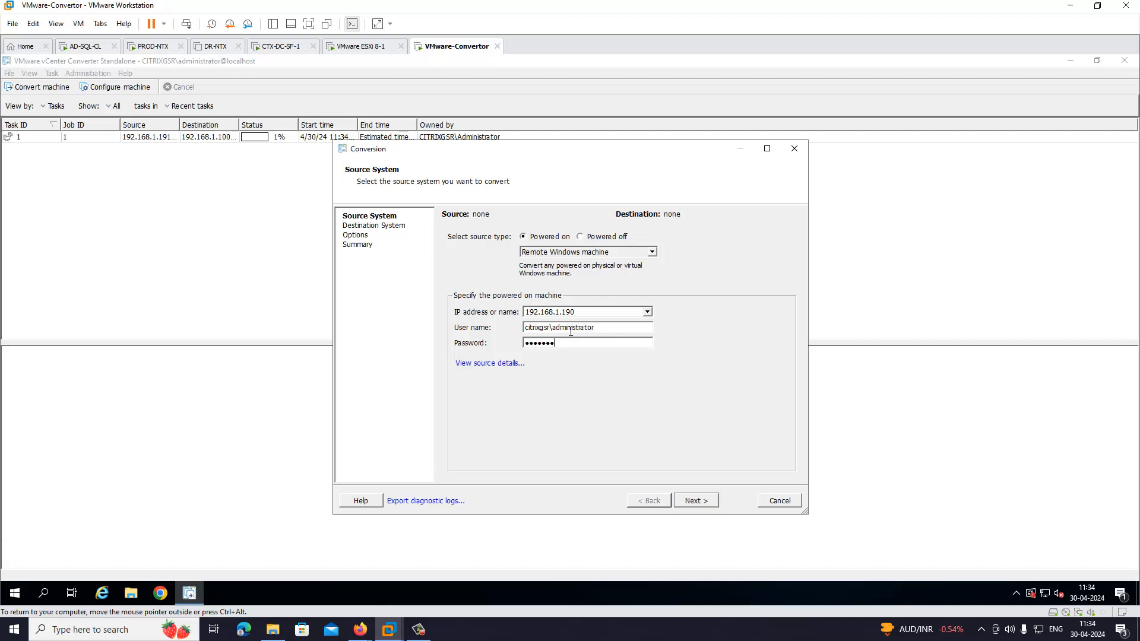
left_click(692, 501)
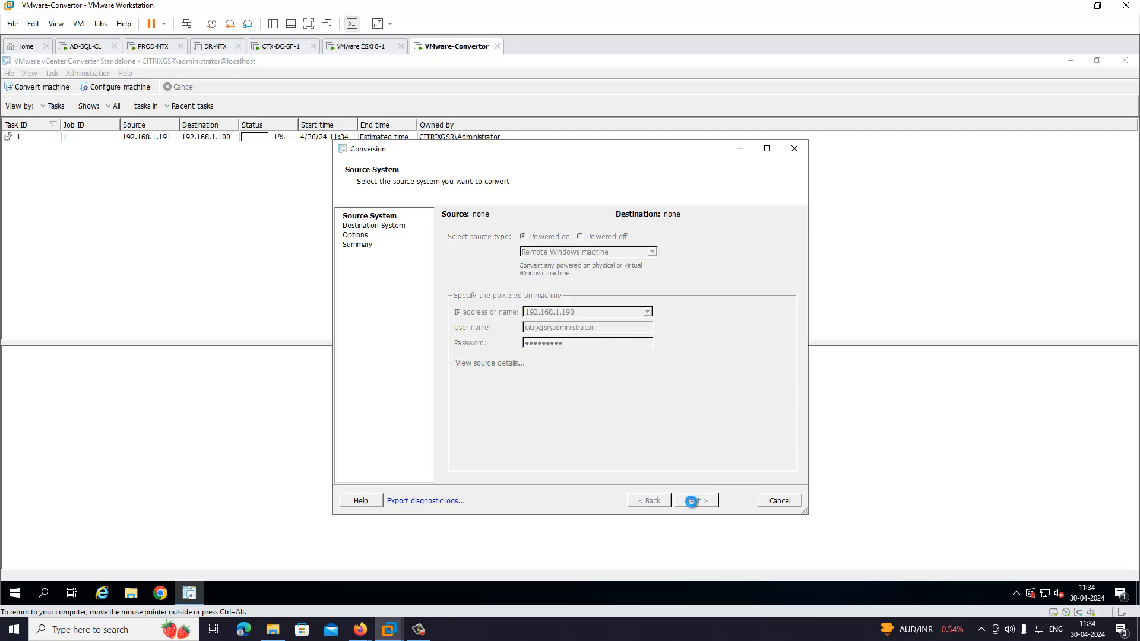
left_click(549, 384)
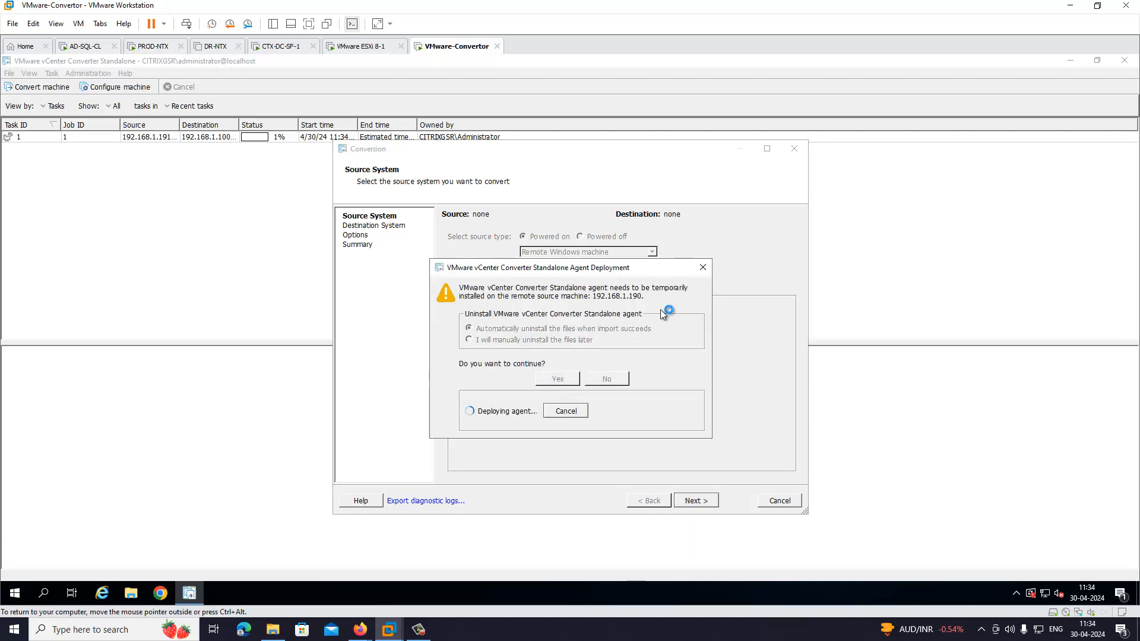
Step: Move the agent deployment dialog aside while source 192.168.1.190 connects
left_click_drag(613, 275, 850, 184)
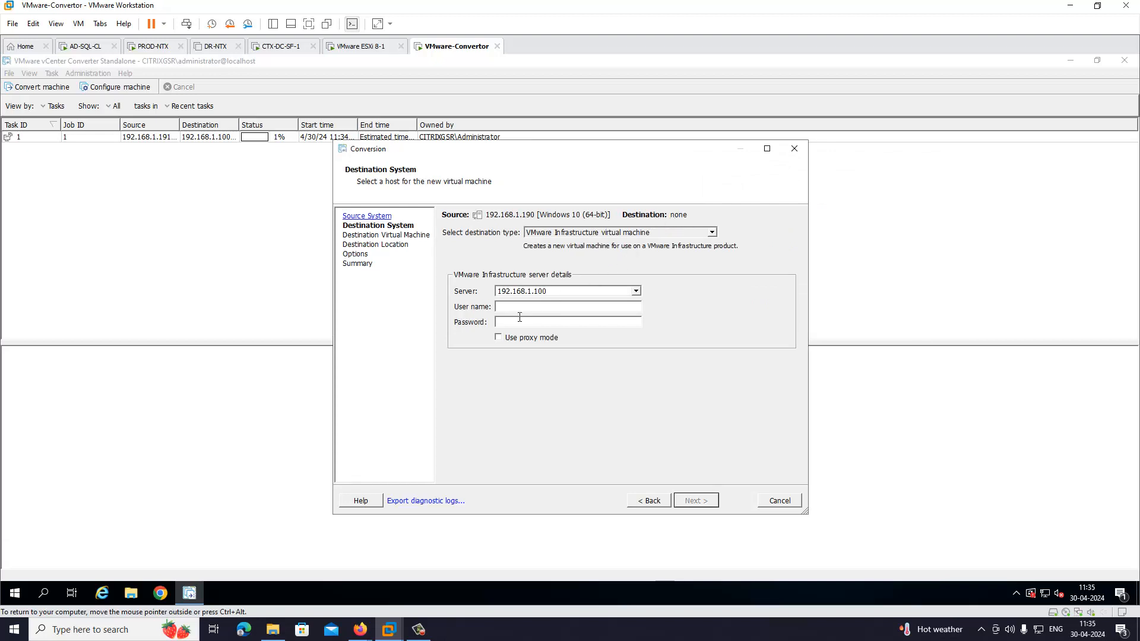
Step: Log in to ESXi host 192.168.1.100 as root, accept its certificate, and keep NTX-VM01 on datastore1
type("root*********")
left_click(695, 500)
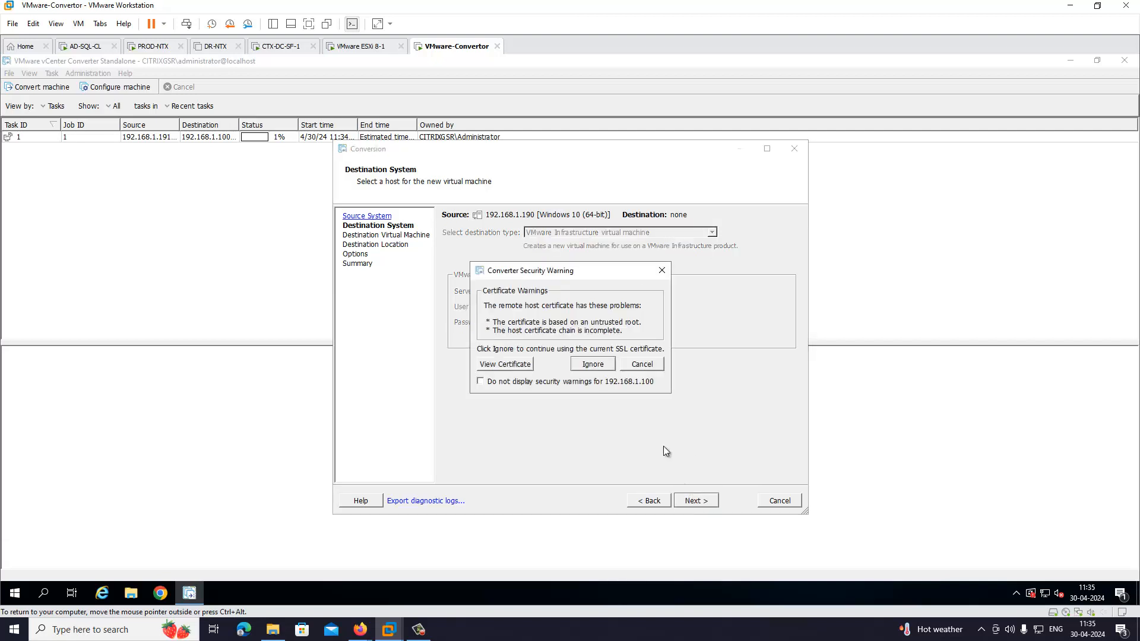
left_click(596, 358)
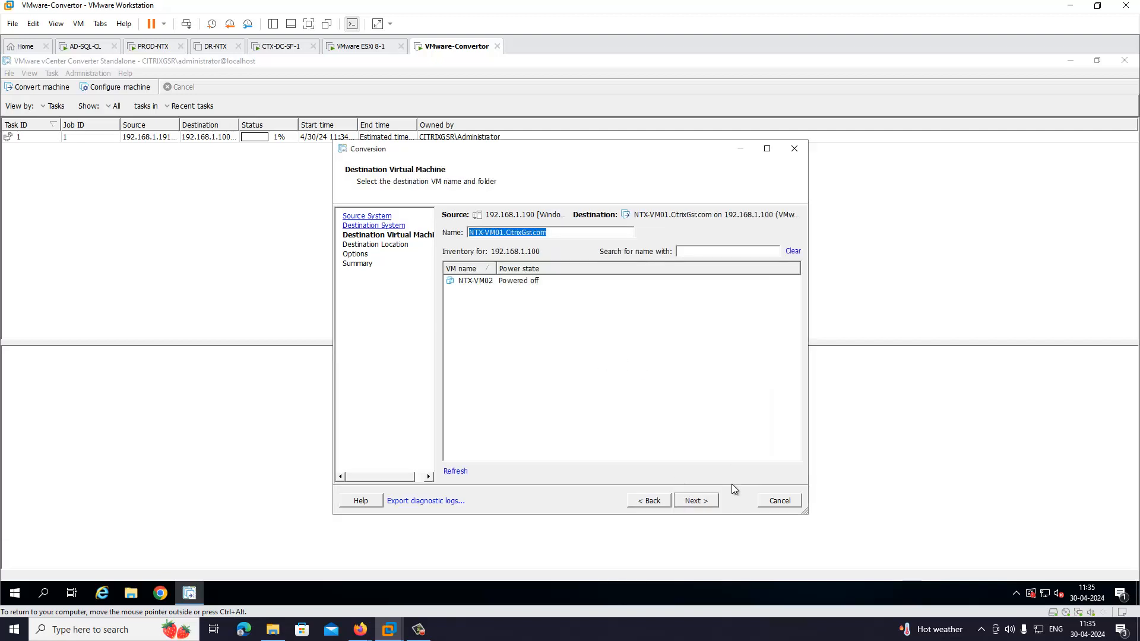
left_click(698, 502)
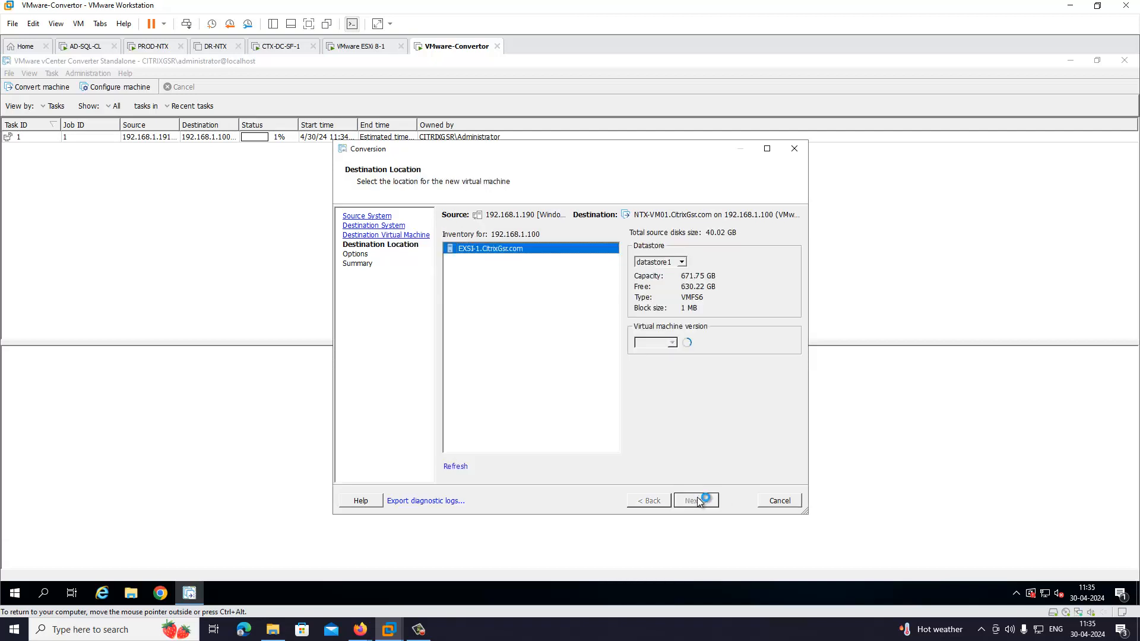
left_click(696, 499)
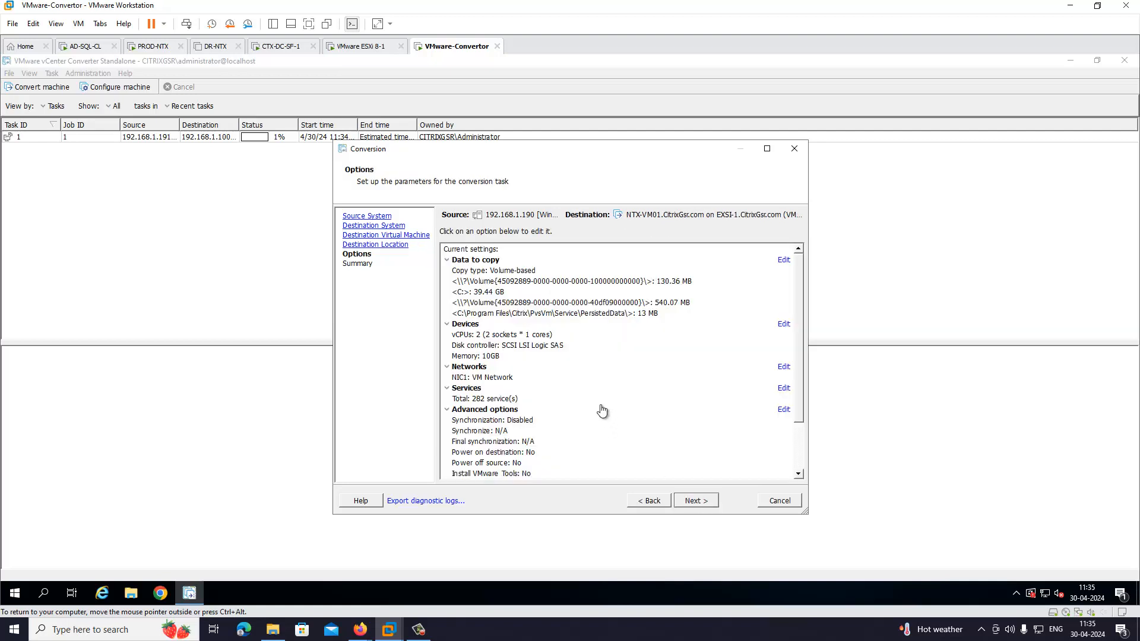
Step: For NTX-VM01, enable Power off source and Install VMware Tools after conversion, then continue to Summary
scroll(602, 409, "down", 2)
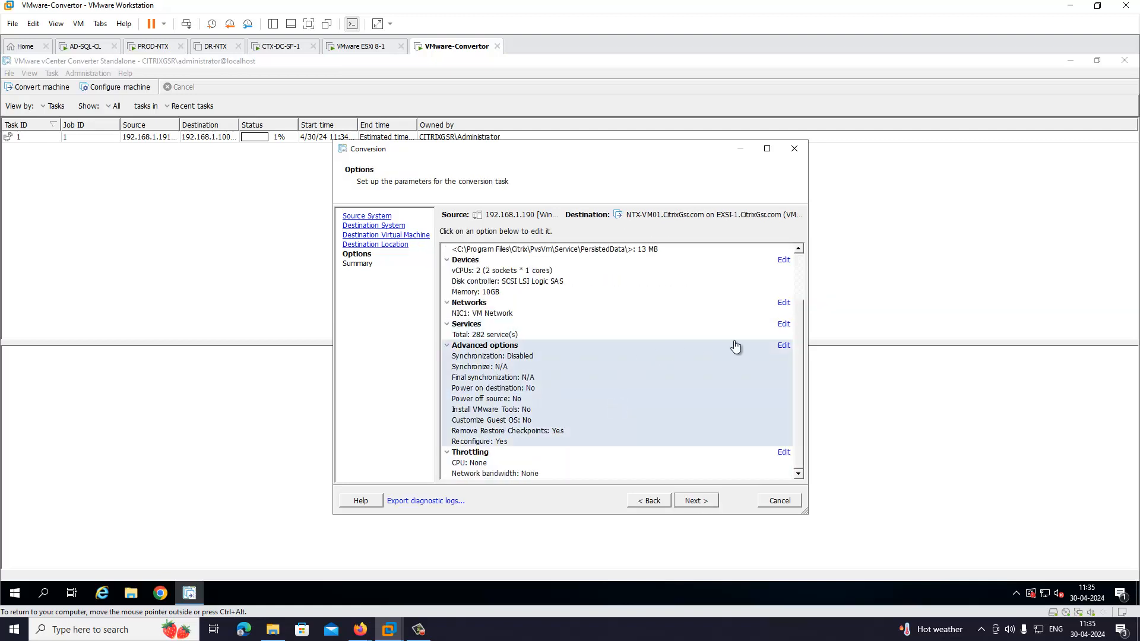
left_click(784, 346)
left_click(623, 255)
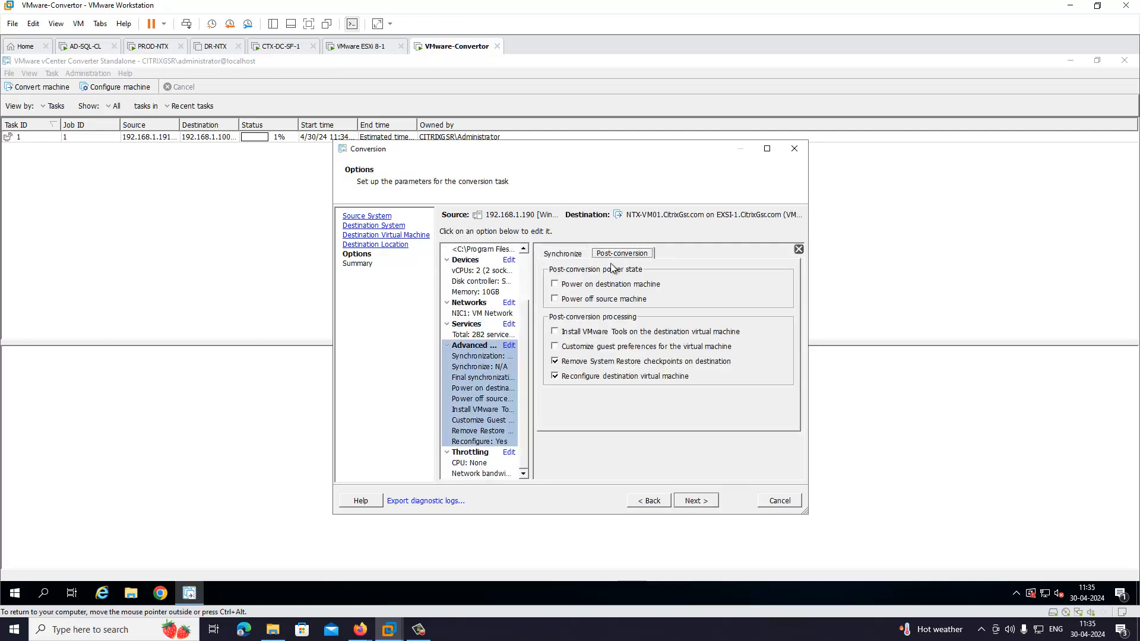
left_click(624, 302)
left_click(597, 333)
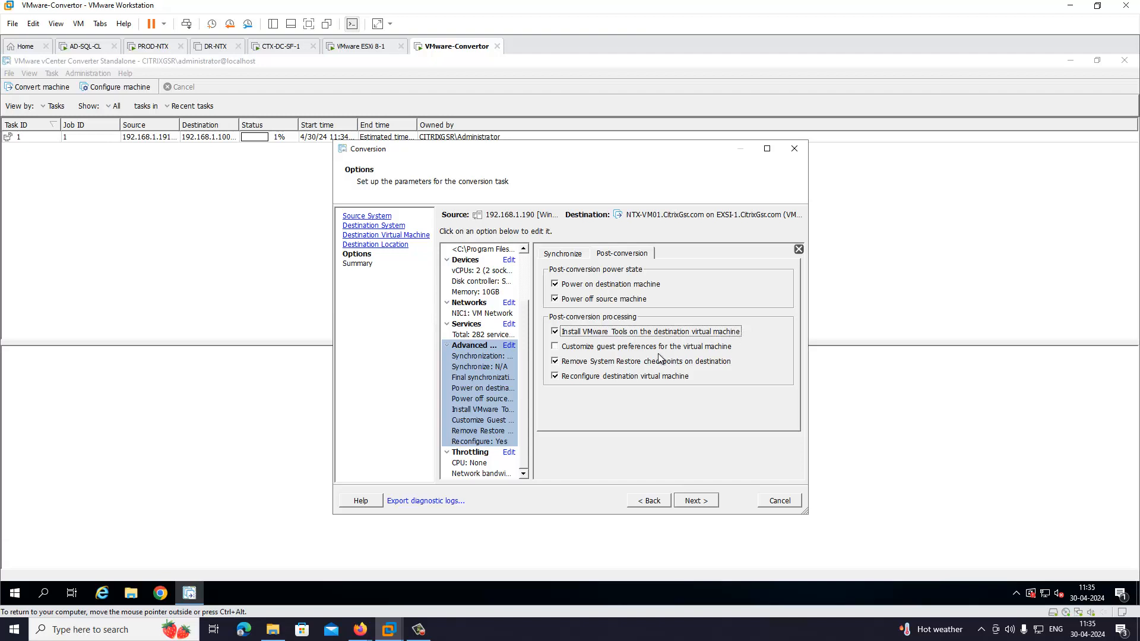
left_click(702, 500)
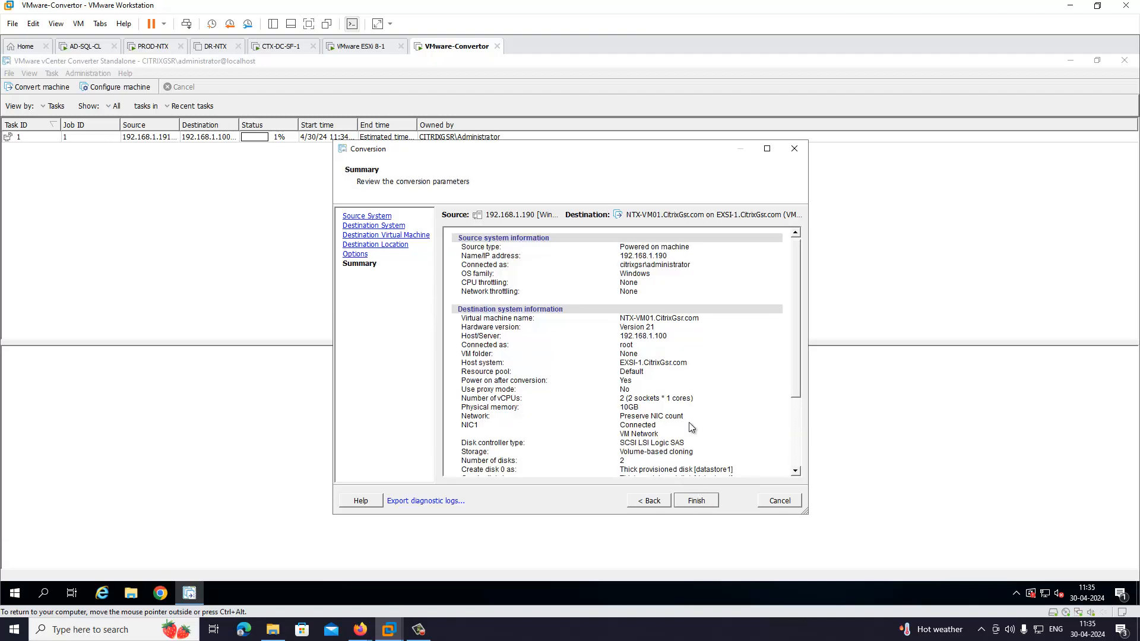
Step: Scroll through the NTX-VM01 conversion Summary, then go back to the Options page
scroll(682, 366, "down", 4)
scroll(682, 367, "up", 4)
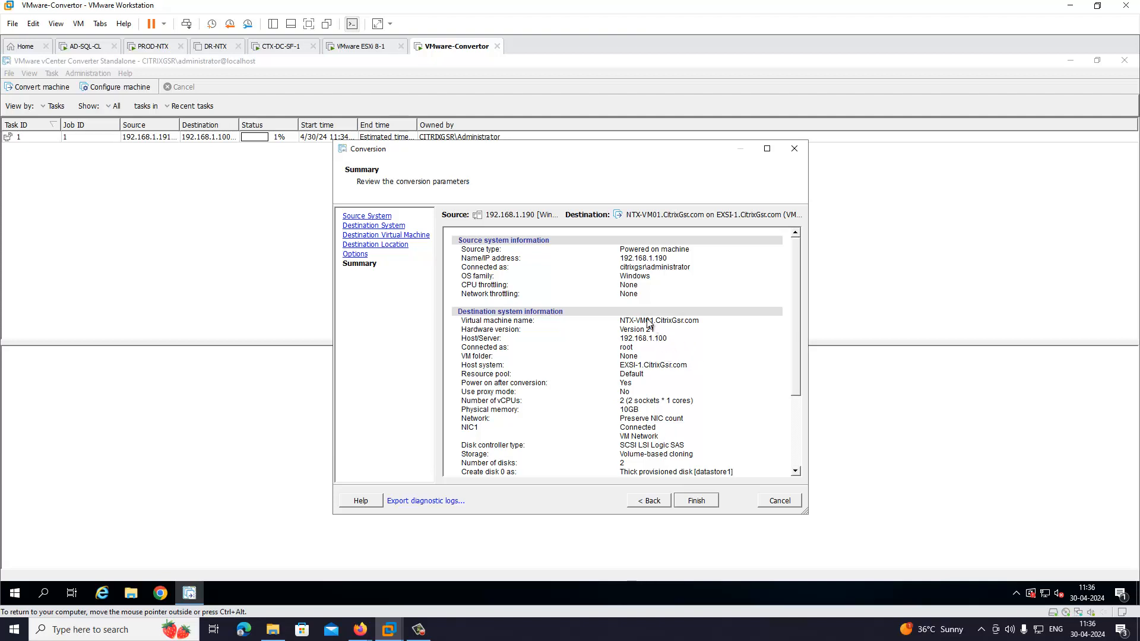
left_click(653, 501)
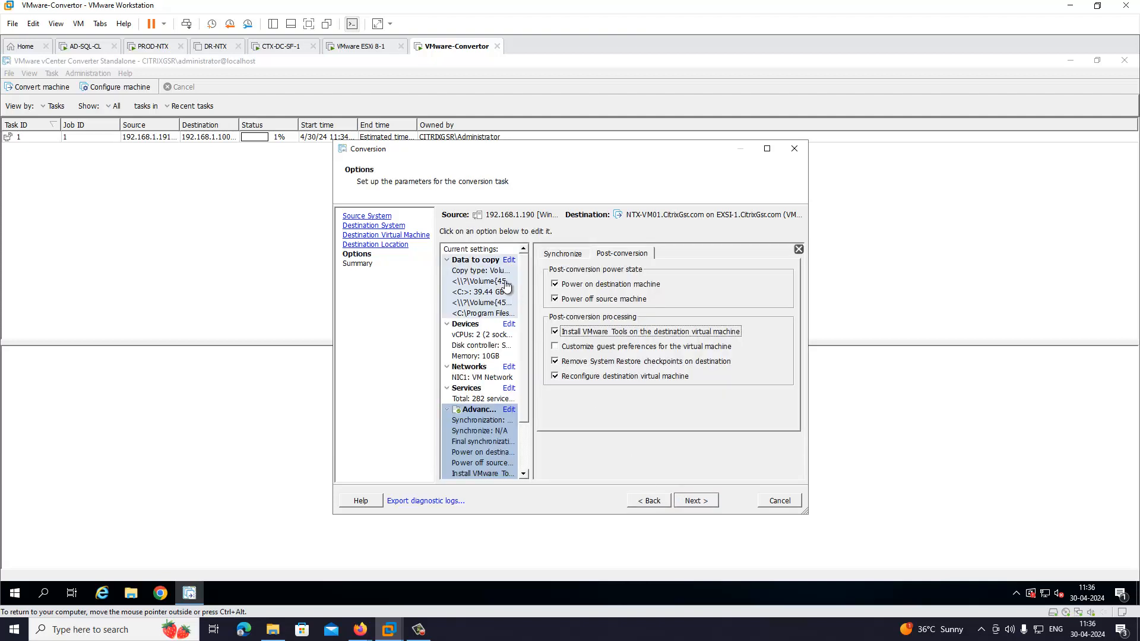
Step: Return to Destination Virtual Machine and delete the .CitrixGsr.com suffix, leaving the name NTX-VM01
left_click(648, 500)
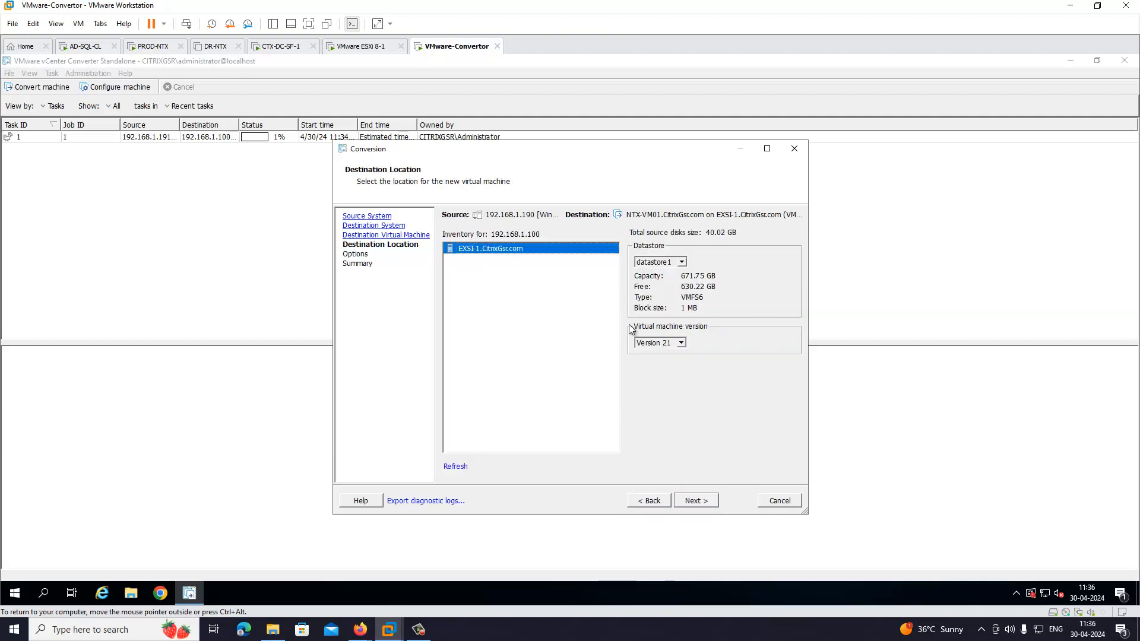
left_click(658, 504)
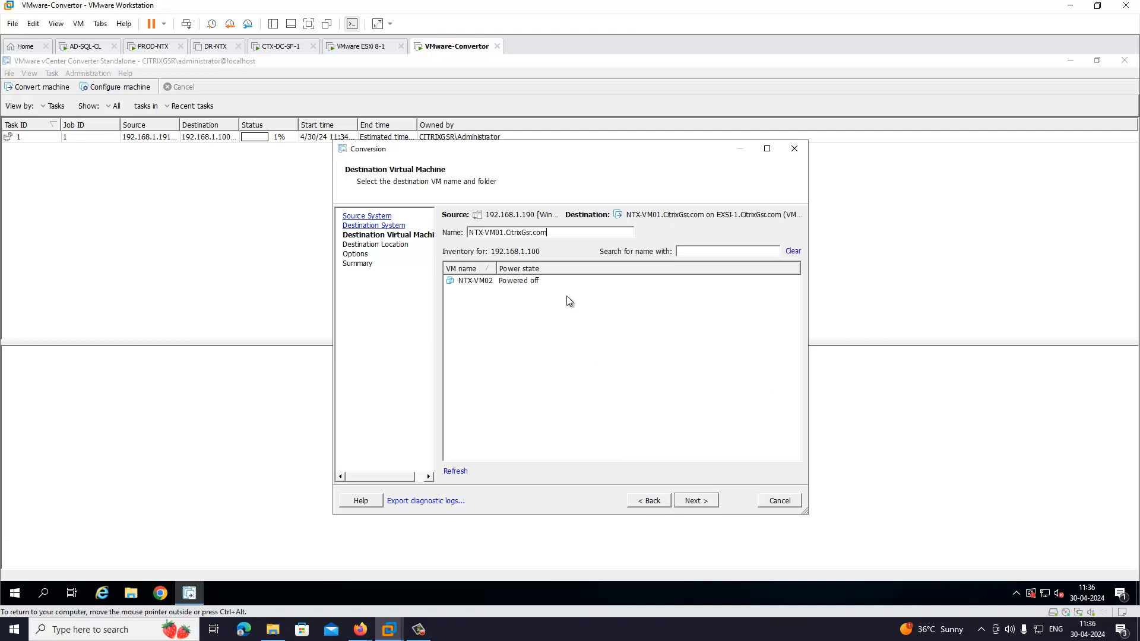
key("ctrl+shift+Left")
key("ctrl+shift+Left")
key("ctrl+shift+Left")
key("BackSpace")
Step: Advance through Location, Options and Summary and submit the NTX-VM01 conversion job
left_click(694, 500)
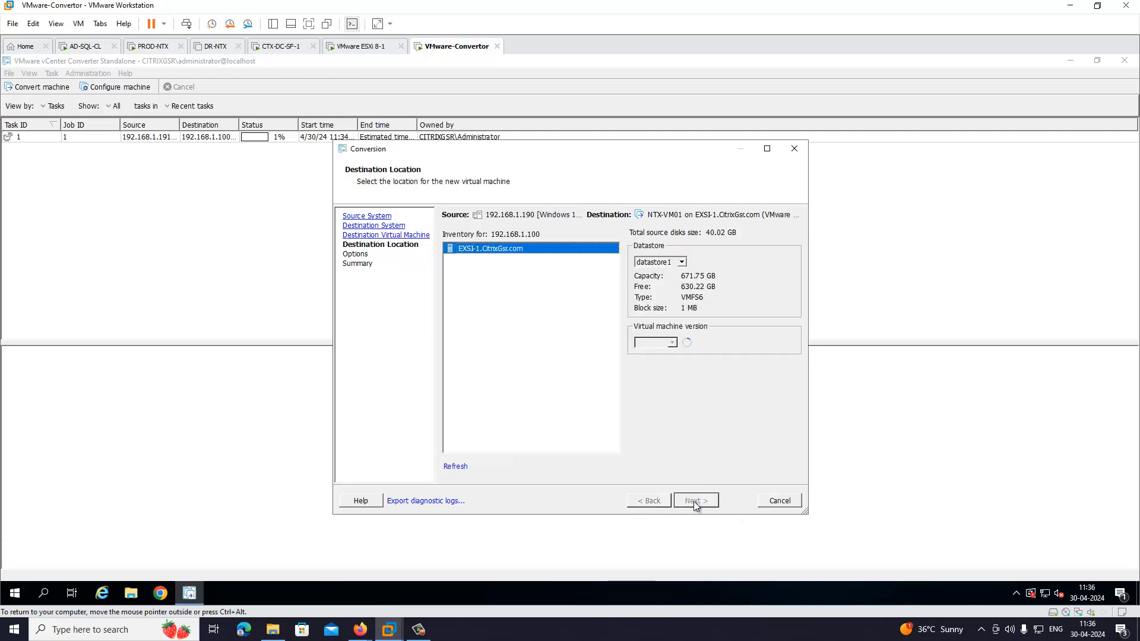
left_click(693, 500)
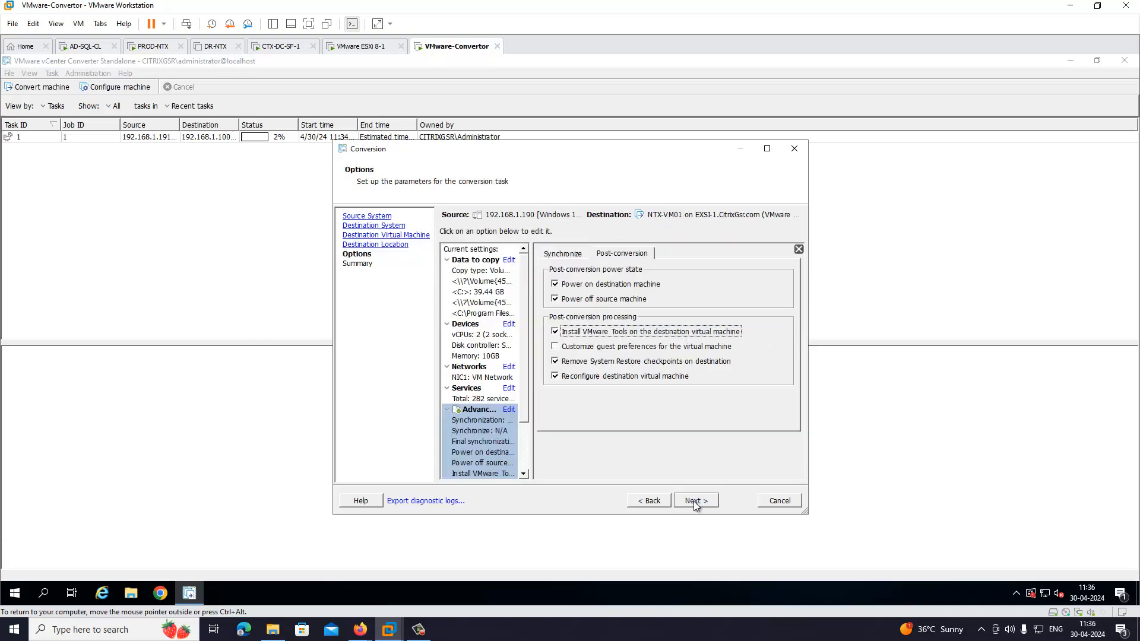
left_click(693, 501)
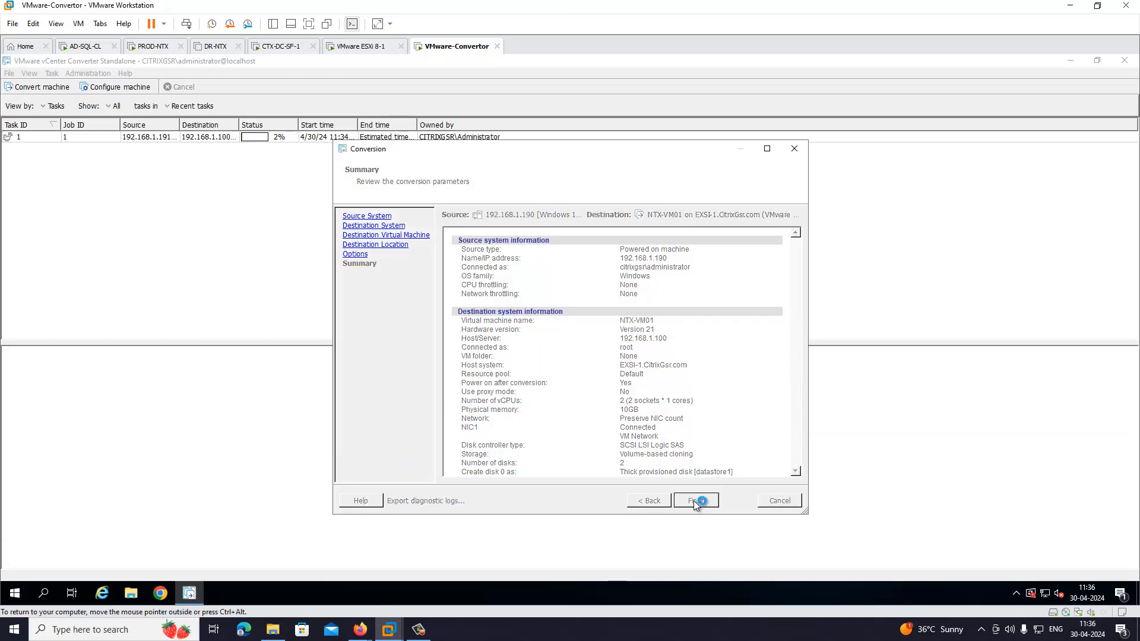
left_click(696, 501)
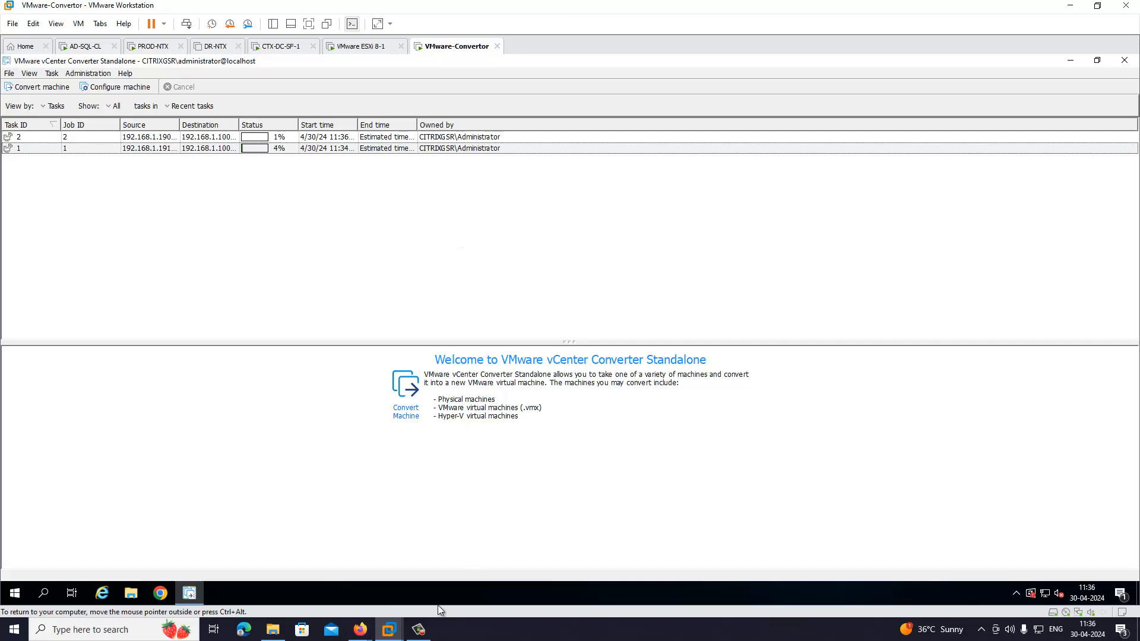
Step: Confirm both conversion tasks finished and NTX-VM02's console shows the Windows lock screen
left_click(360, 629)
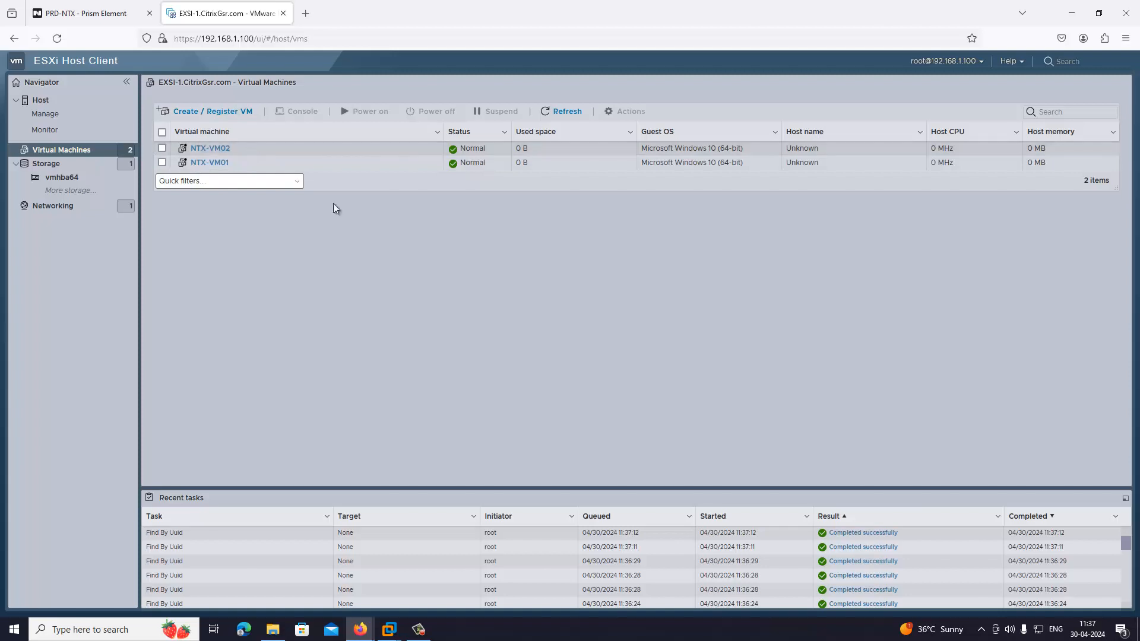
mouse_move(389, 630)
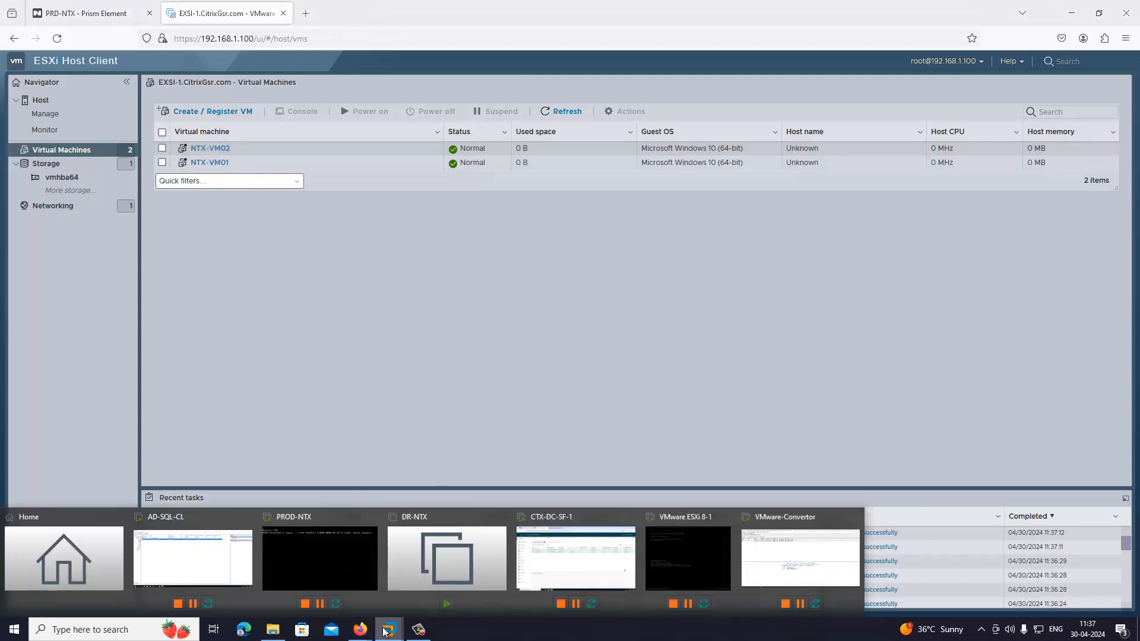
left_click(760, 552)
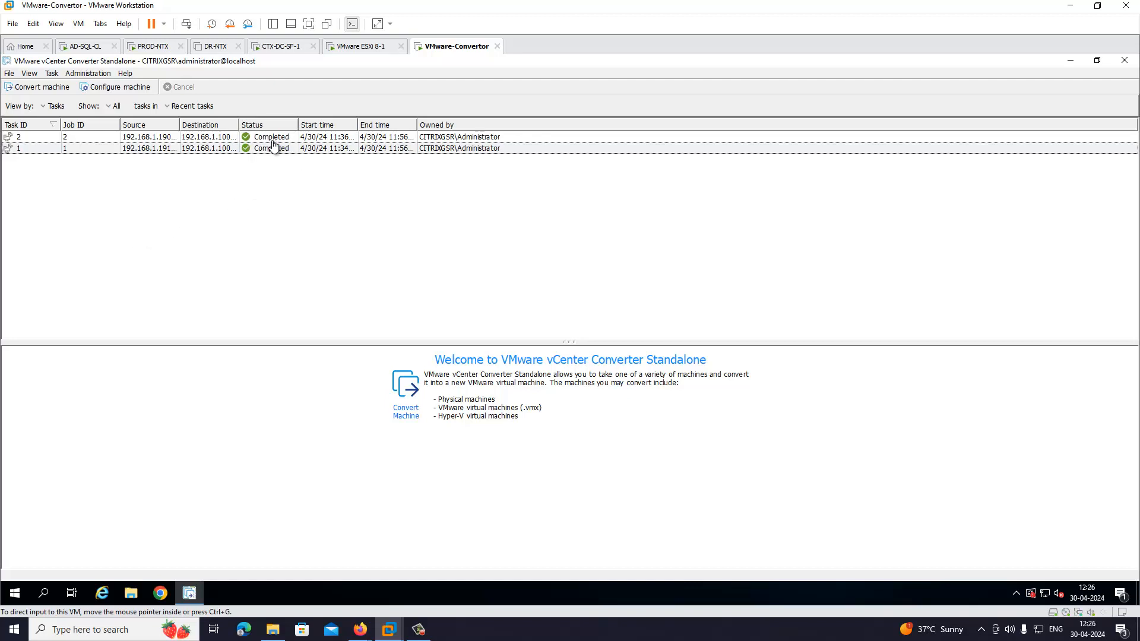
mouse_move(372, 618)
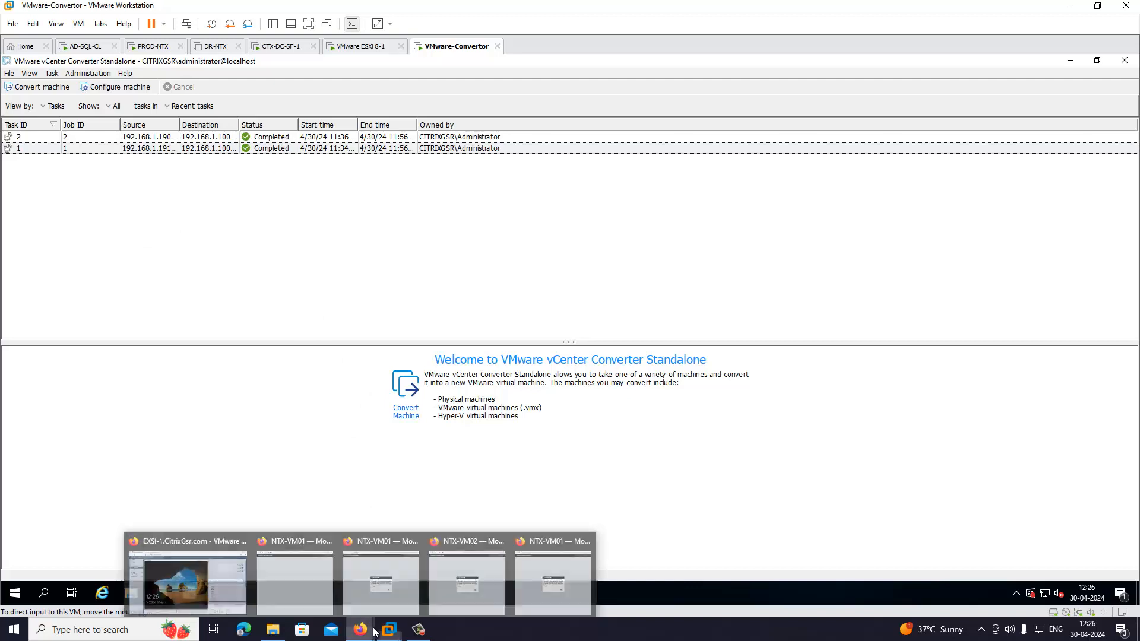
left_click(182, 577)
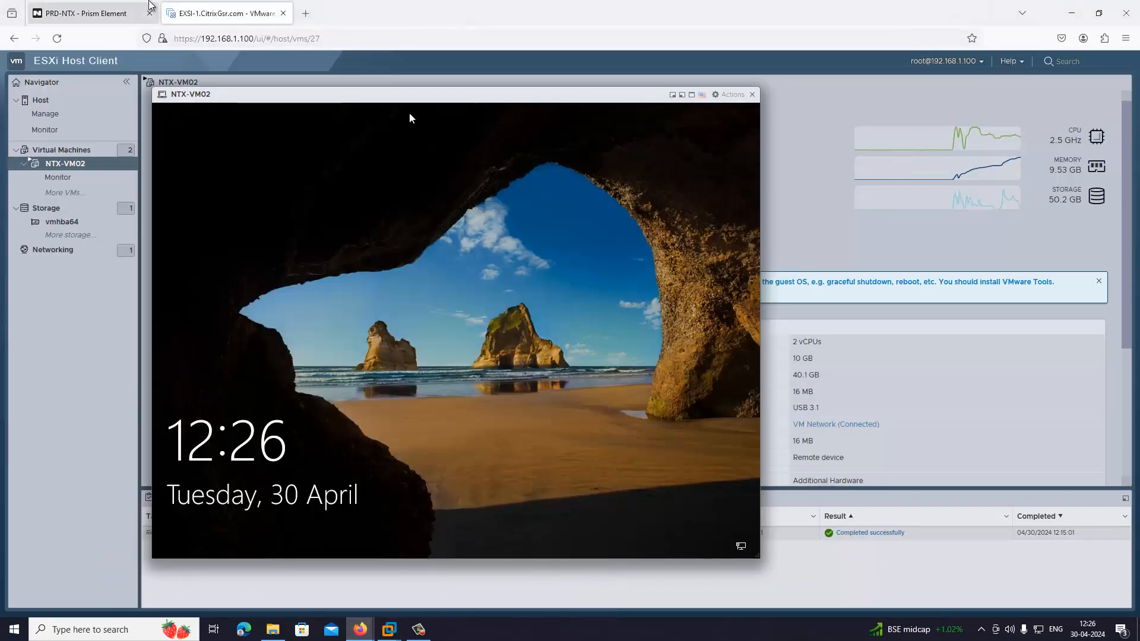
left_click(104, 13)
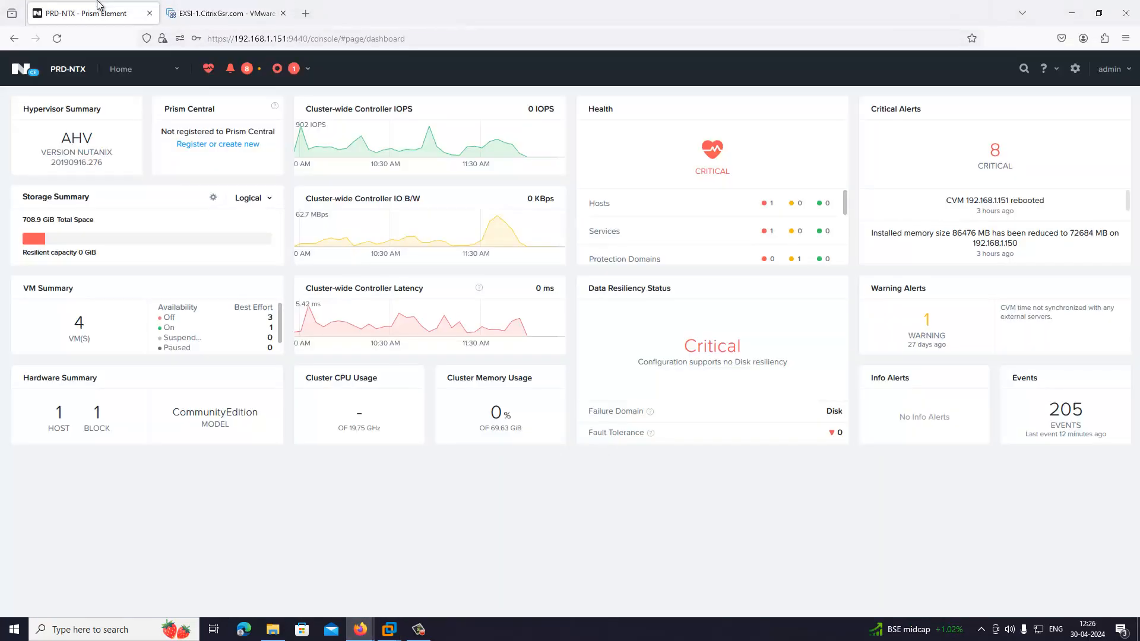
Step: View Prism's VM table with NTX-VM01 and NTX-VM02 powered off, then close NTX-VM02's ESXi console
left_click(164, 69)
left_click(123, 131)
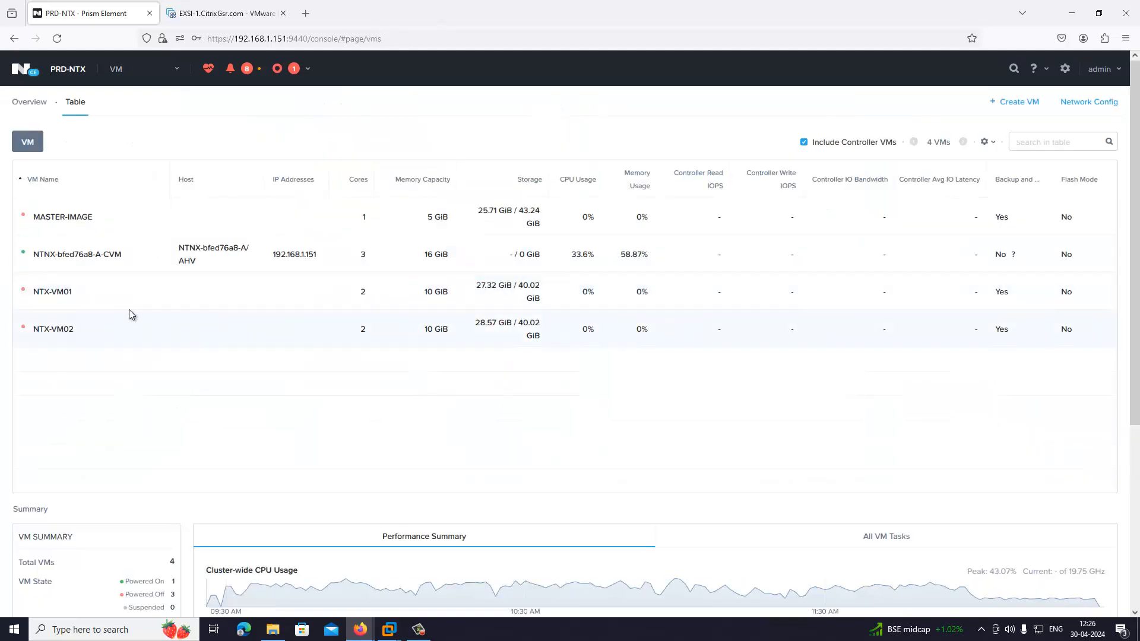
left_click(261, 11)
left_click(752, 95)
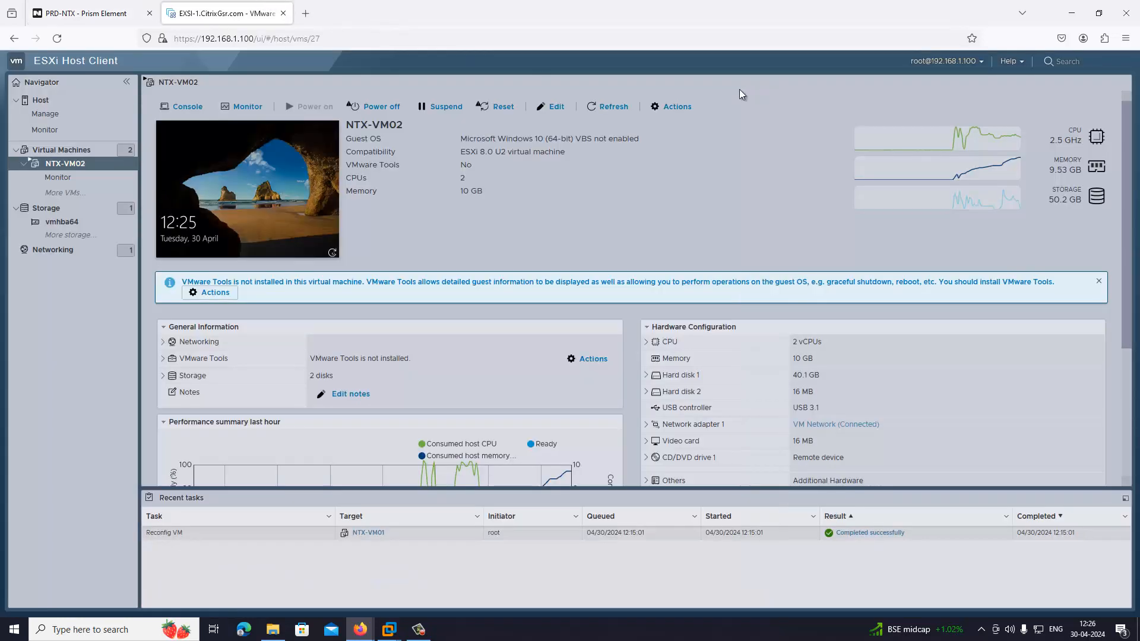
Step: Check the NTX-VM02 and NTX-VM01 summaries show Normal, then bring up CTX-DC-SF-1's Citrix Studio
left_click(62, 150)
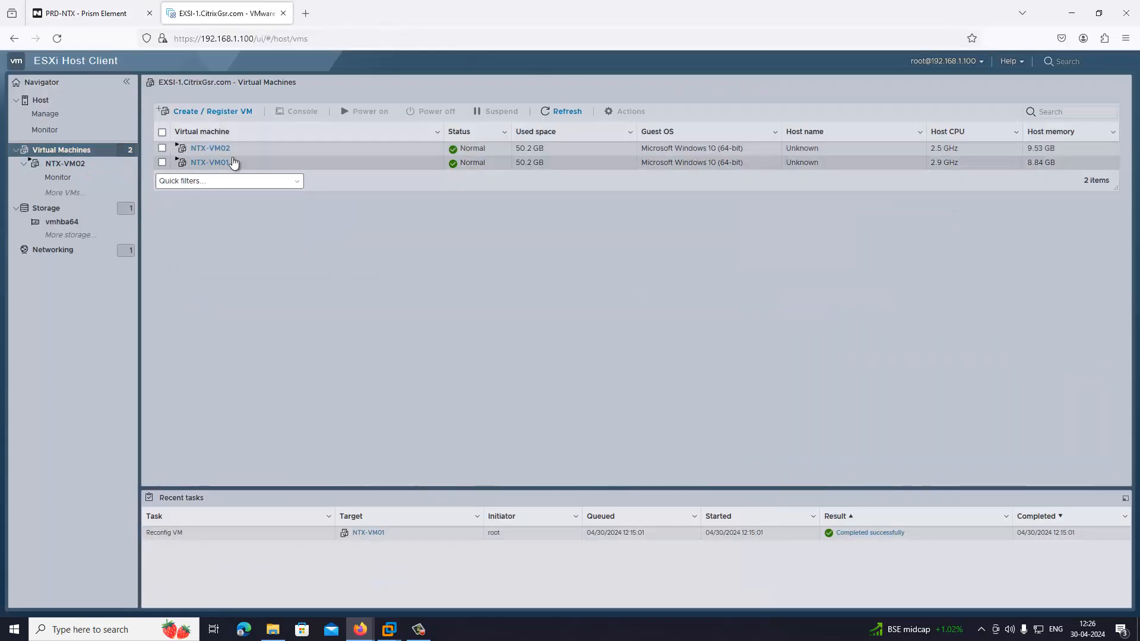
left_click(221, 149)
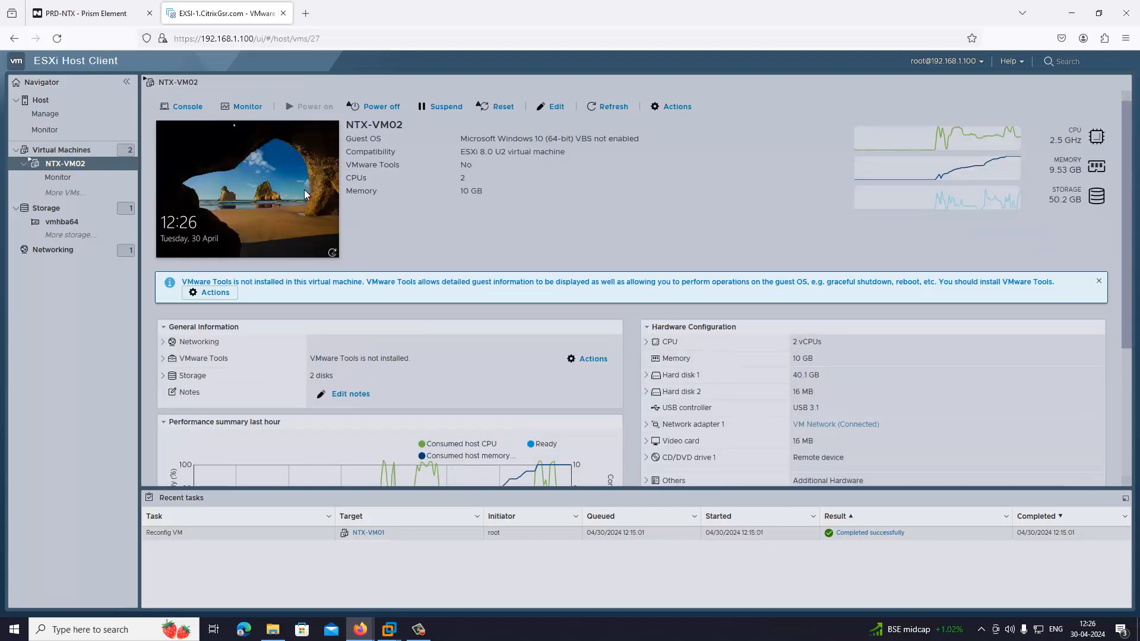
left_click(77, 153)
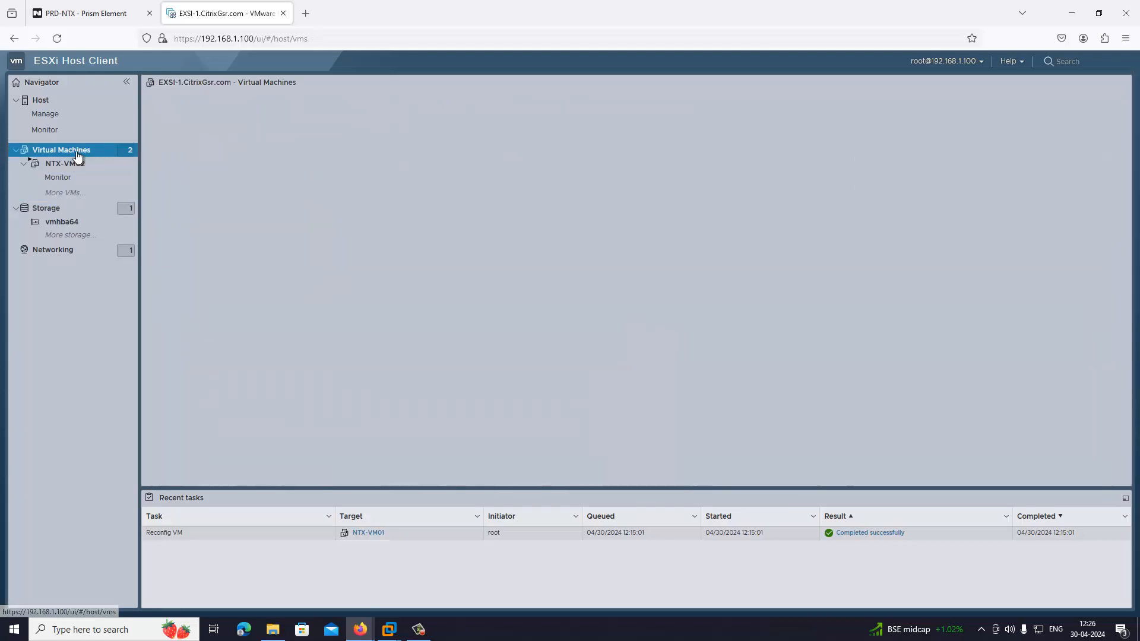
left_click(181, 163)
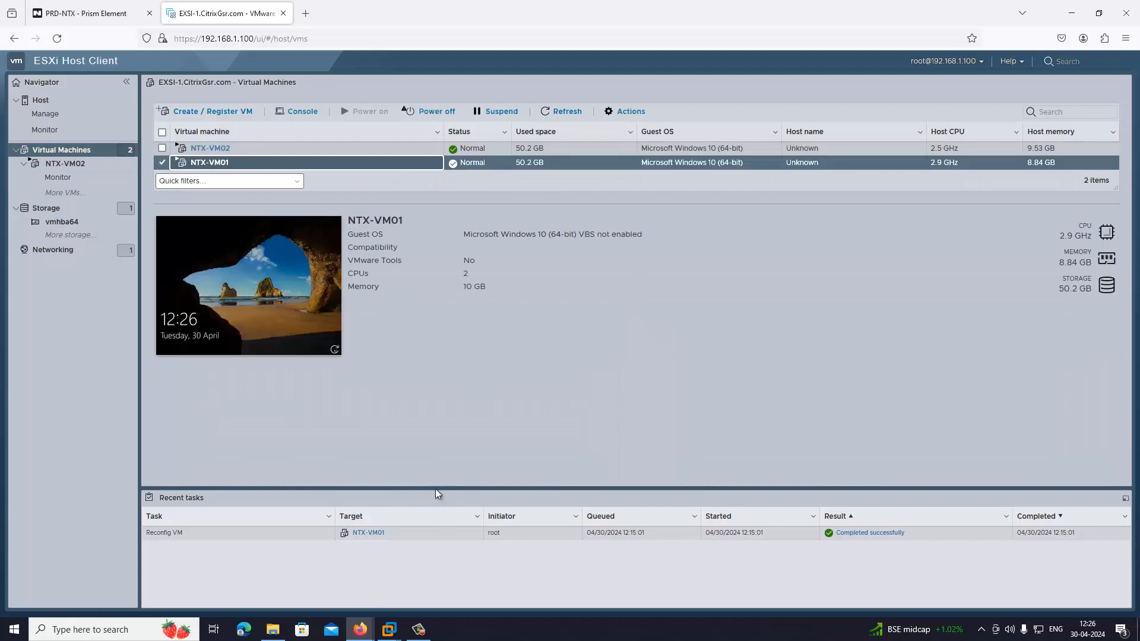
mouse_move(389, 629)
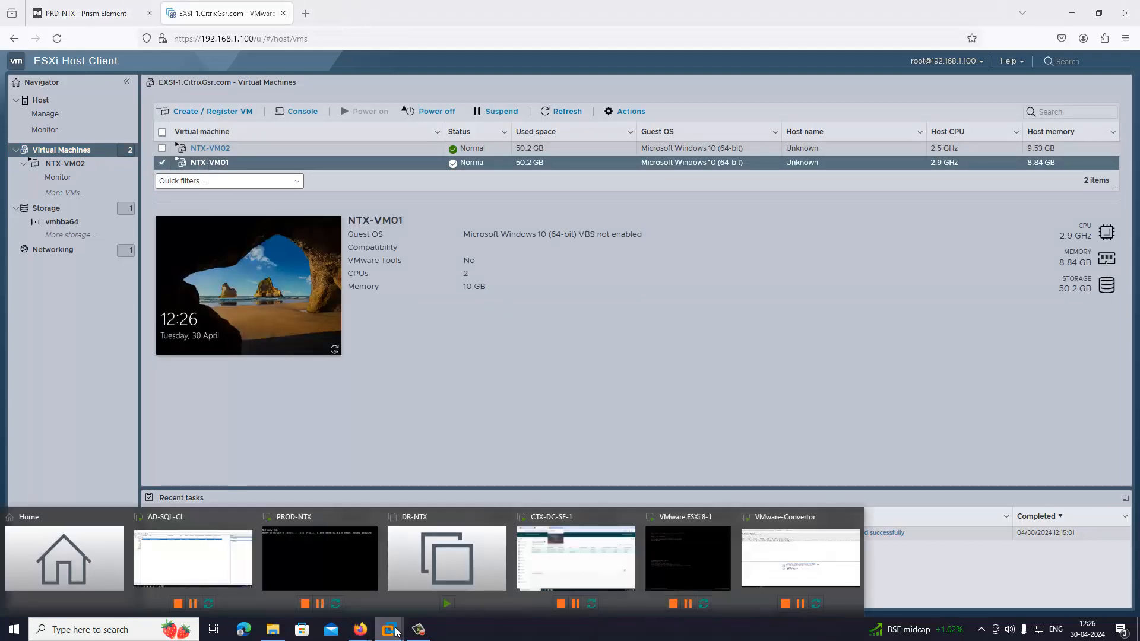
left_click(540, 579)
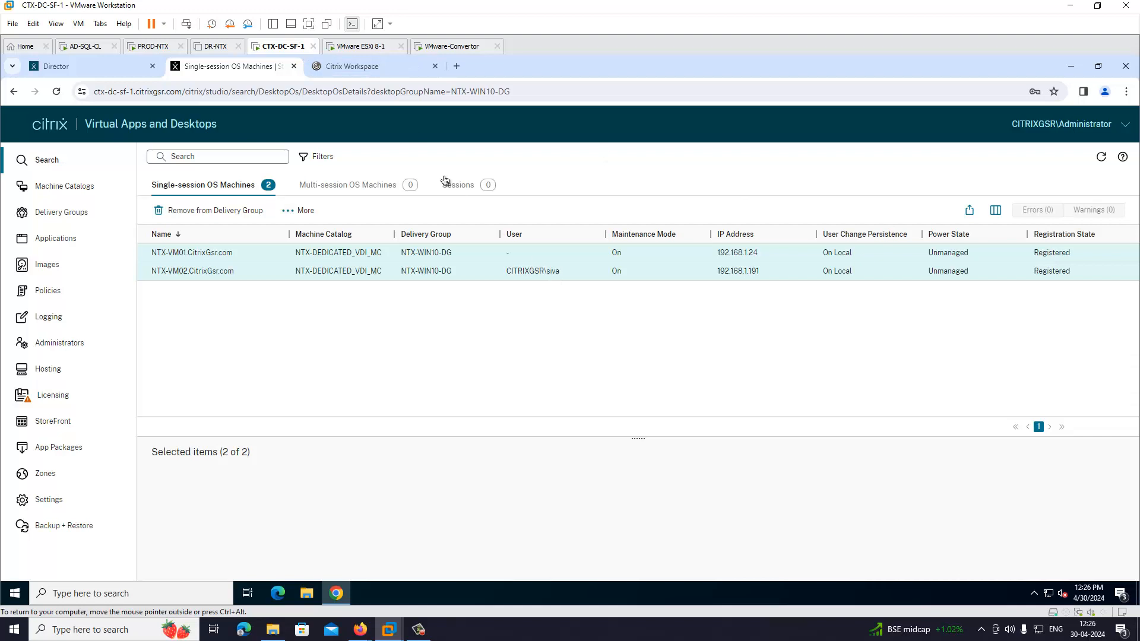
Step: Log on to the Citrix Workspace store, replacing the user name with the assigned desktop user
left_click(371, 67)
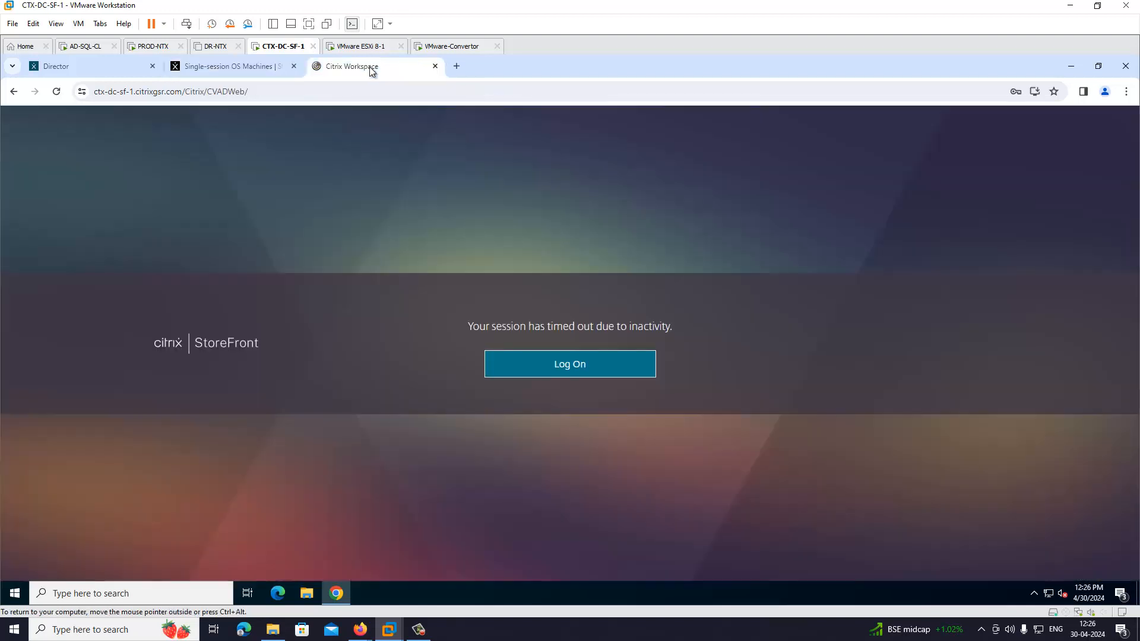
left_click(546, 365)
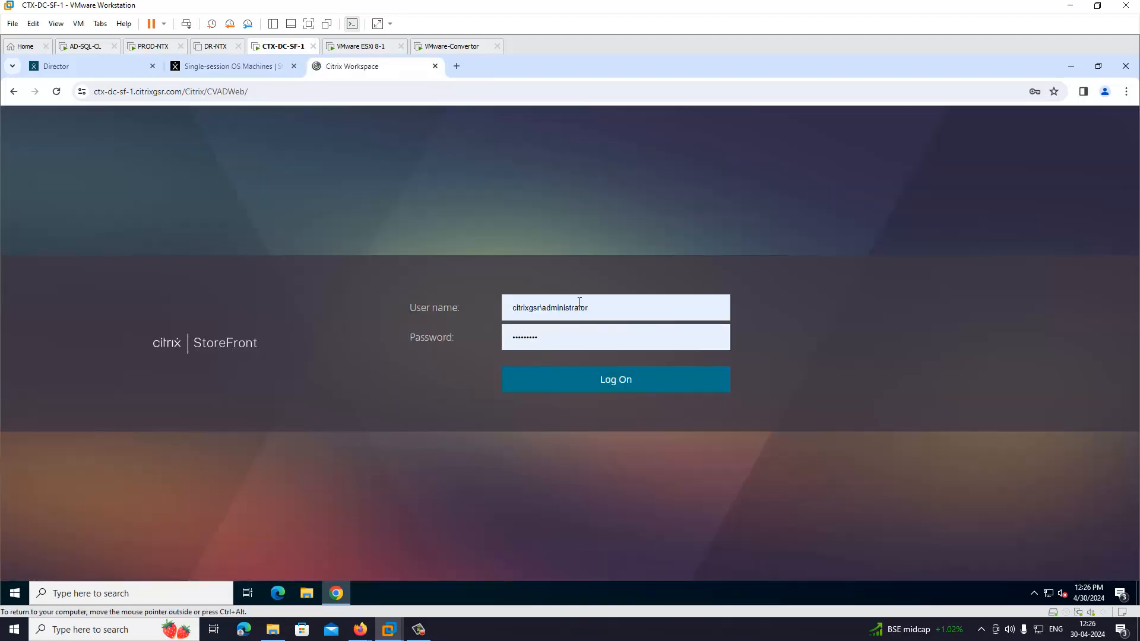
left_click(579, 302)
left_click_drag(598, 309, 549, 310)
type("siva")
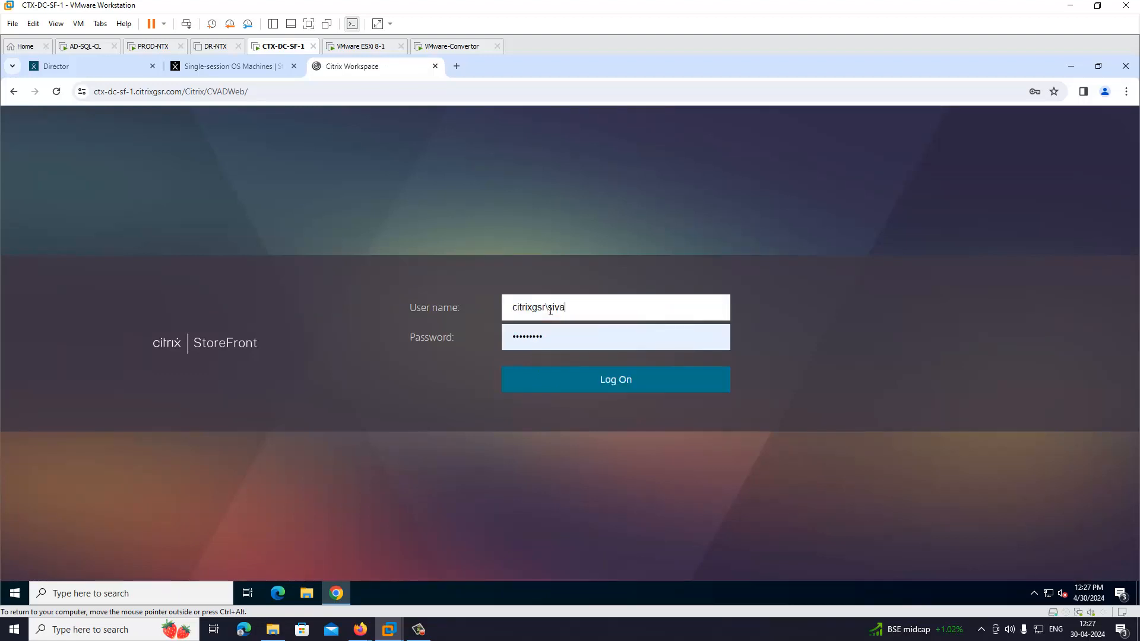
left_click(611, 379)
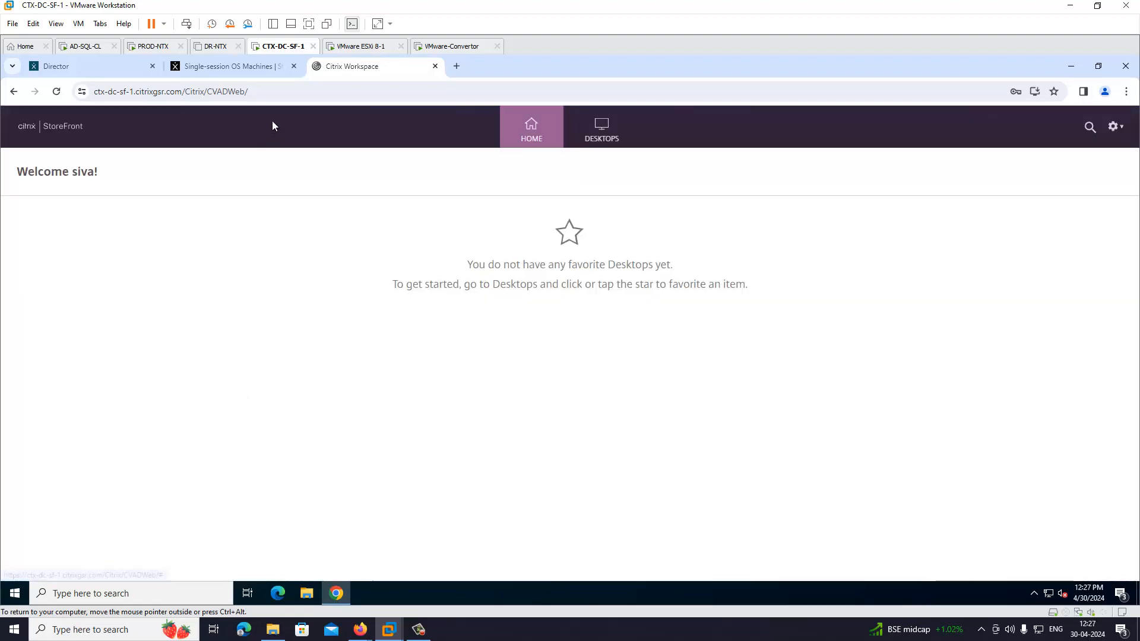
Step: Try launching NTX-WIN10-DG from Desktops, dismiss the planned-maintenance message, and return to Studio
left_click(585, 142)
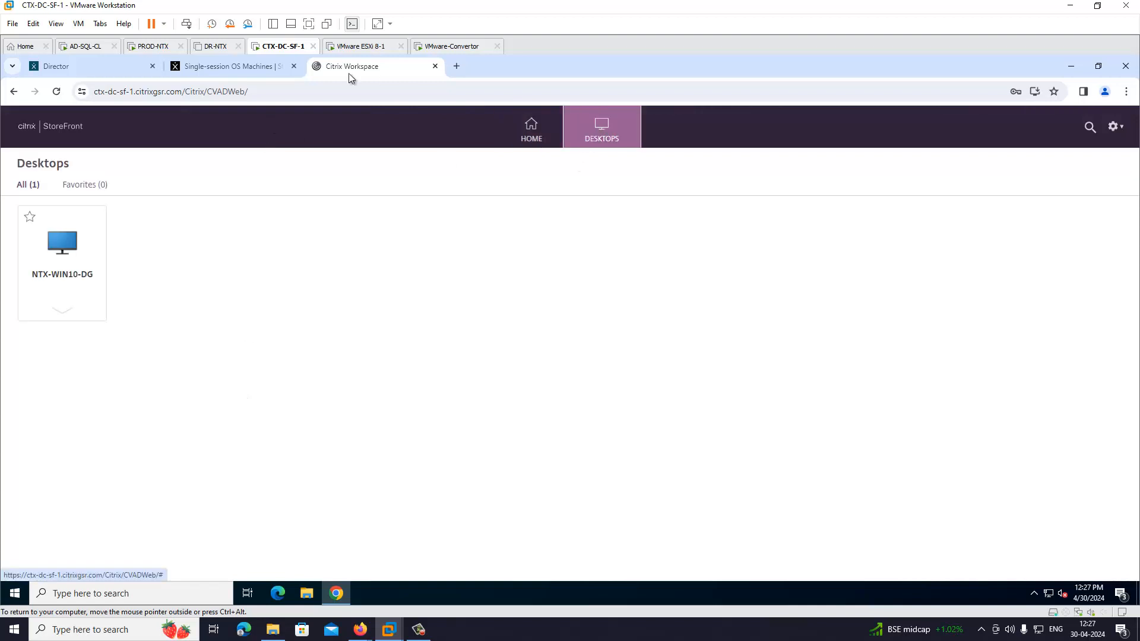
left_click(78, 234)
left_click(587, 361)
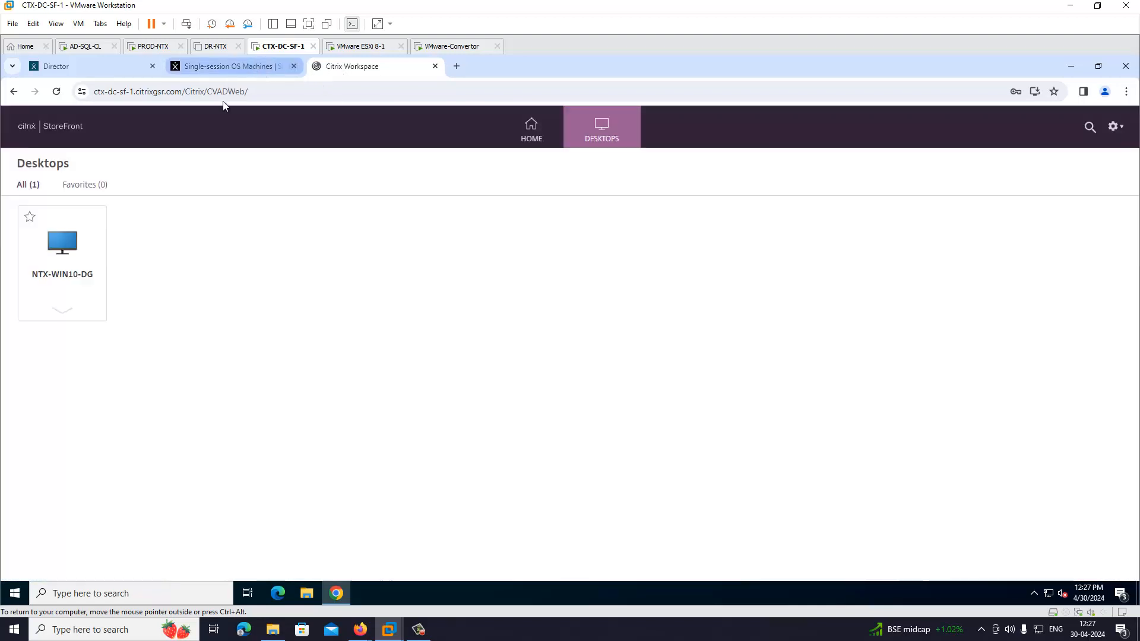
left_click(240, 68)
Step: Turn off maintenance mode on both selected NTX machines, then go back to StoreFront Desktops
right_click(600, 277)
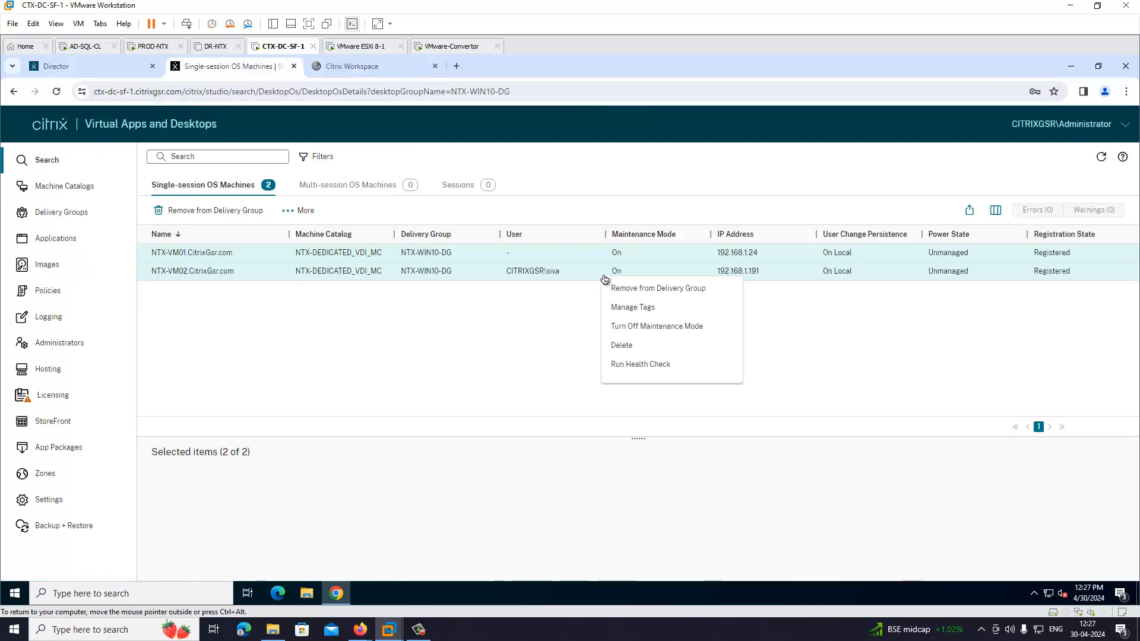
left_click(629, 327)
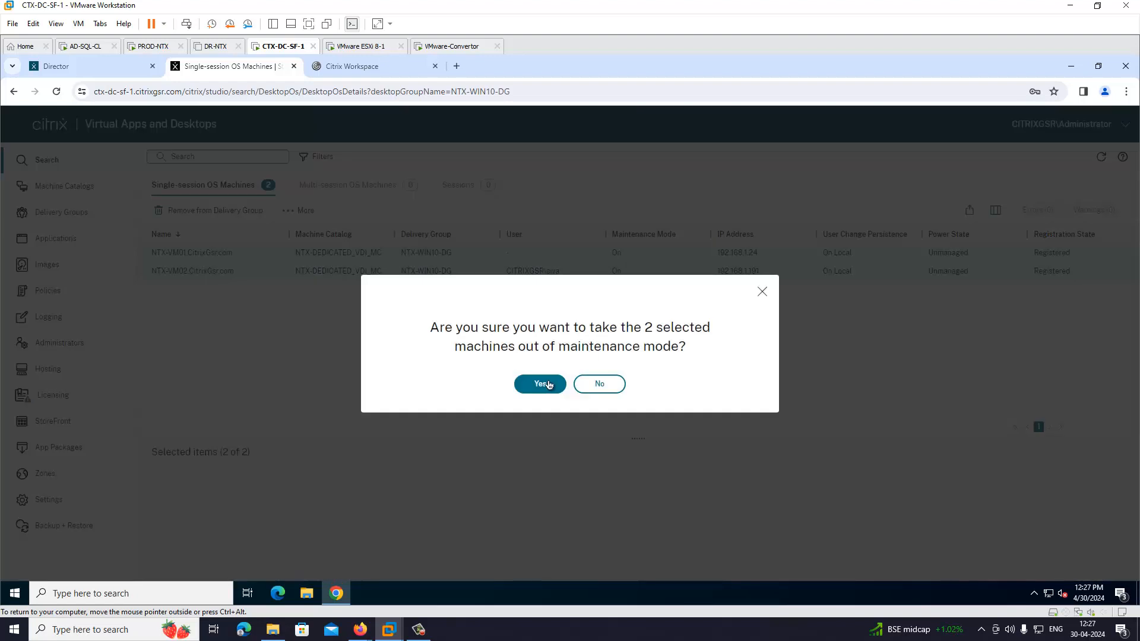
left_click(542, 385)
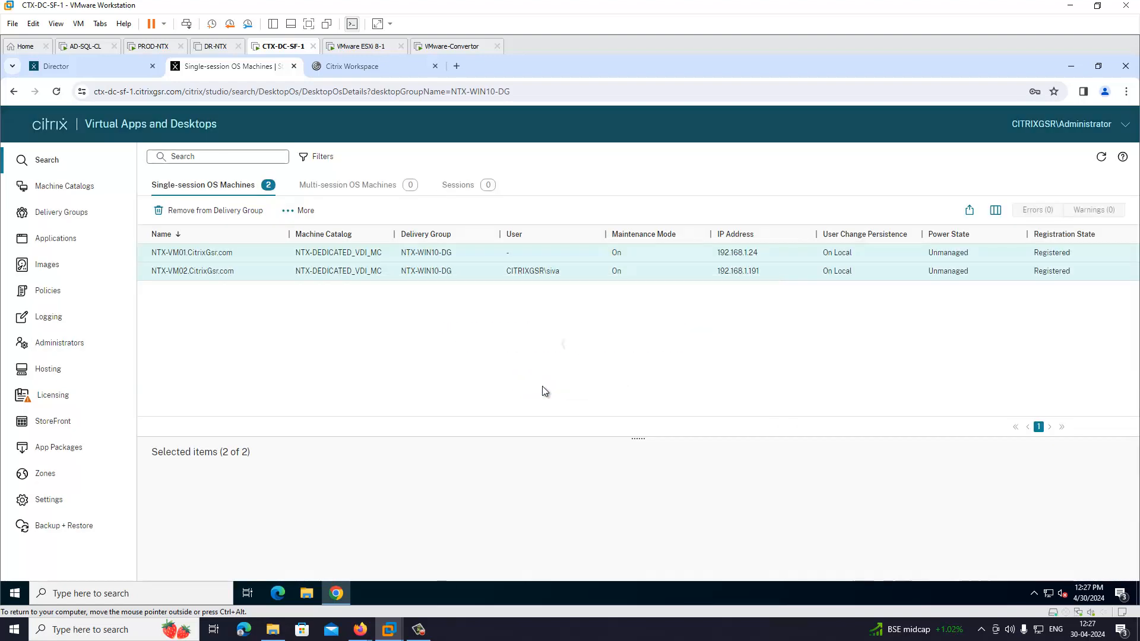
left_click(376, 66)
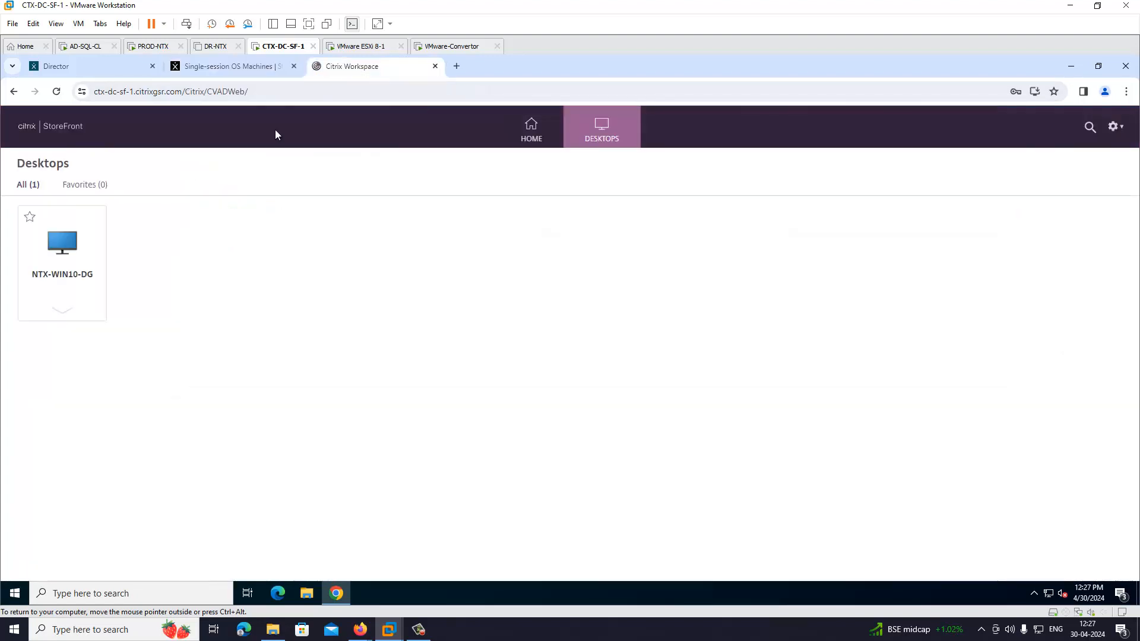
Step: Launch the NTX-WIN10-DG desktop via its downloaded .ica file, then switch to the VMware-Convertor machine
left_click(60, 249)
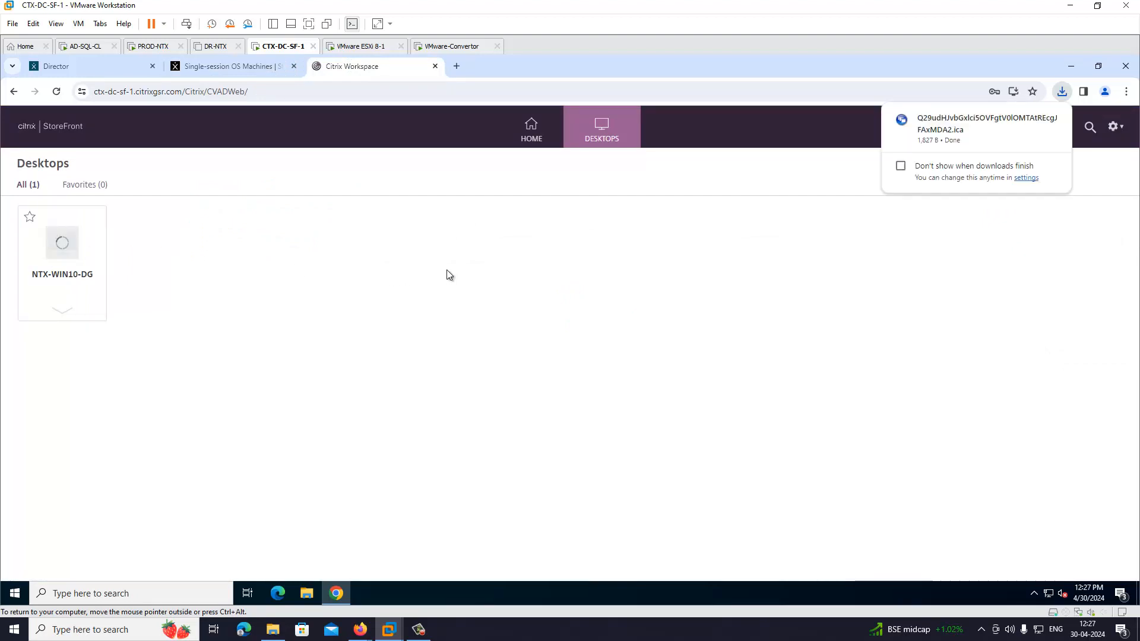
left_click(952, 122)
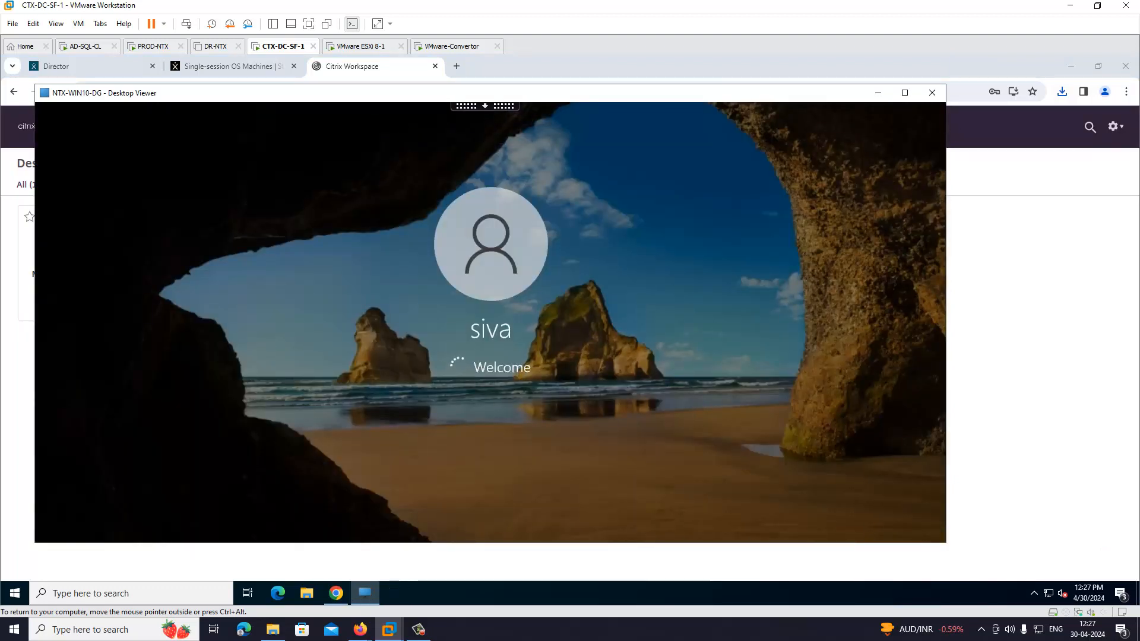
left_click_drag(568, 96, 705, 81)
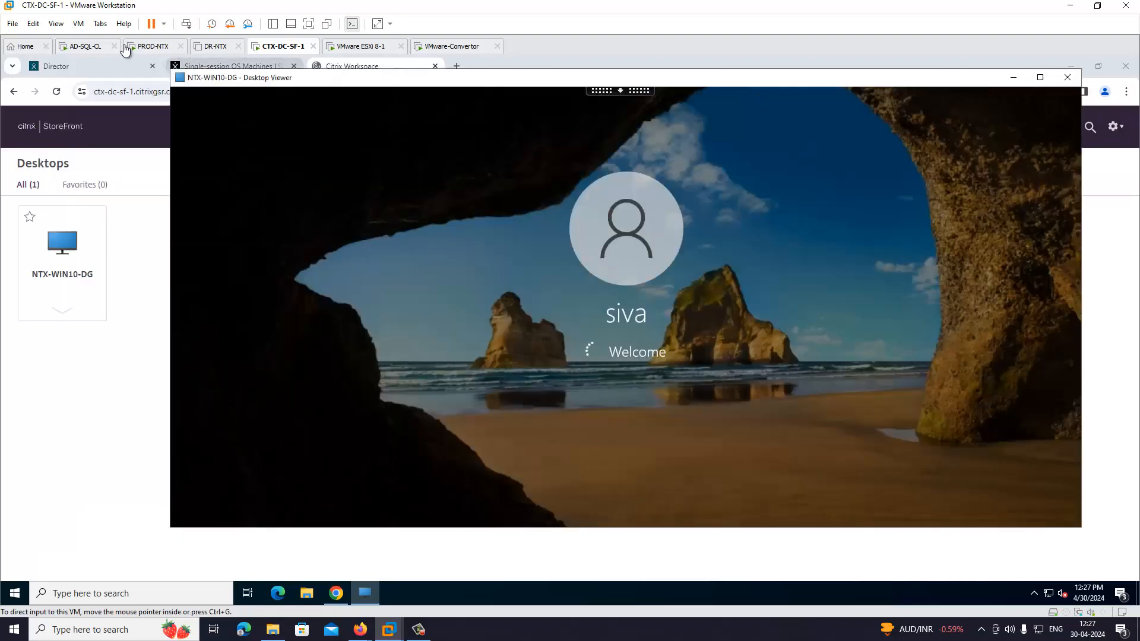
left_click(456, 46)
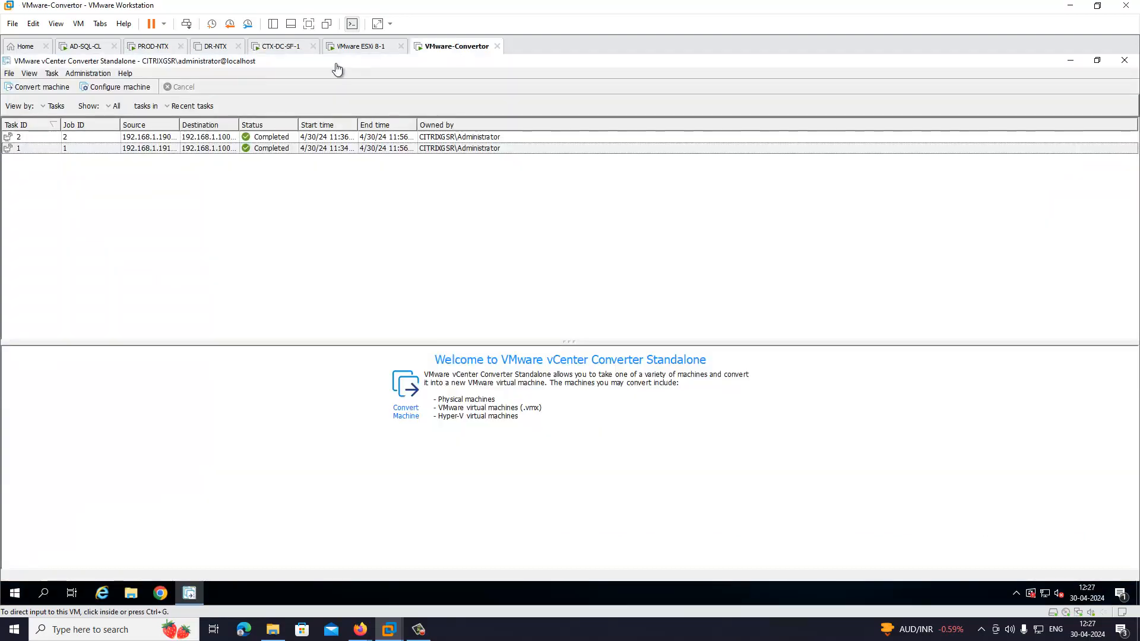
Step: Show task 2's progress details with an enlarged log, selecting the Shutting down '192.168.1.190' line
left_click(385, 138)
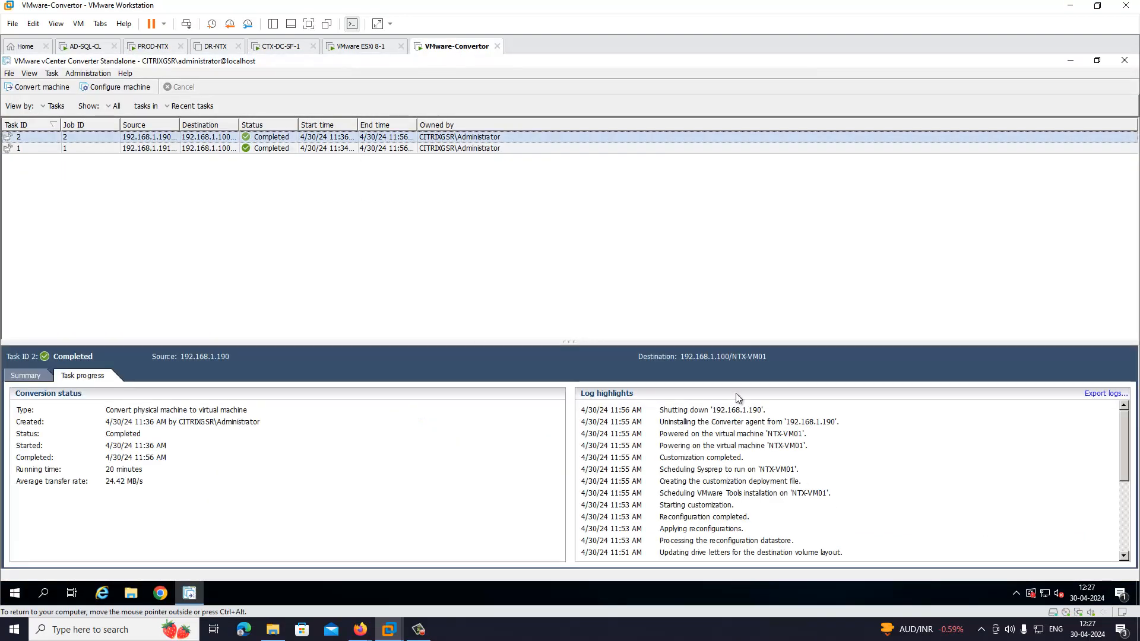
left_click_drag(568, 347, 574, 178)
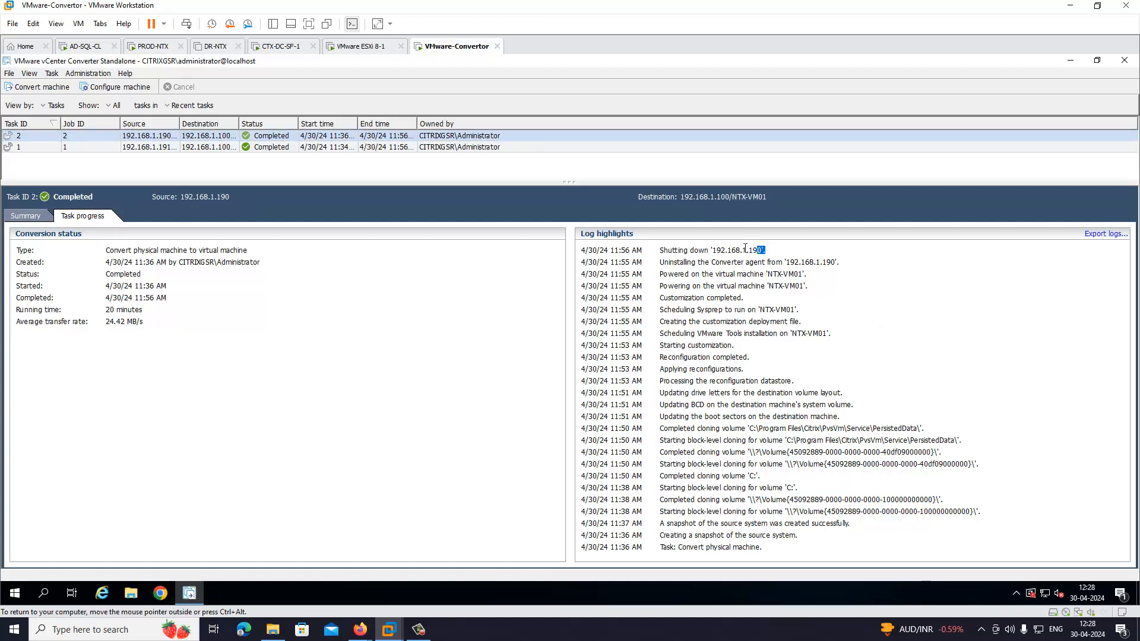
left_click_drag(745, 248, 664, 248)
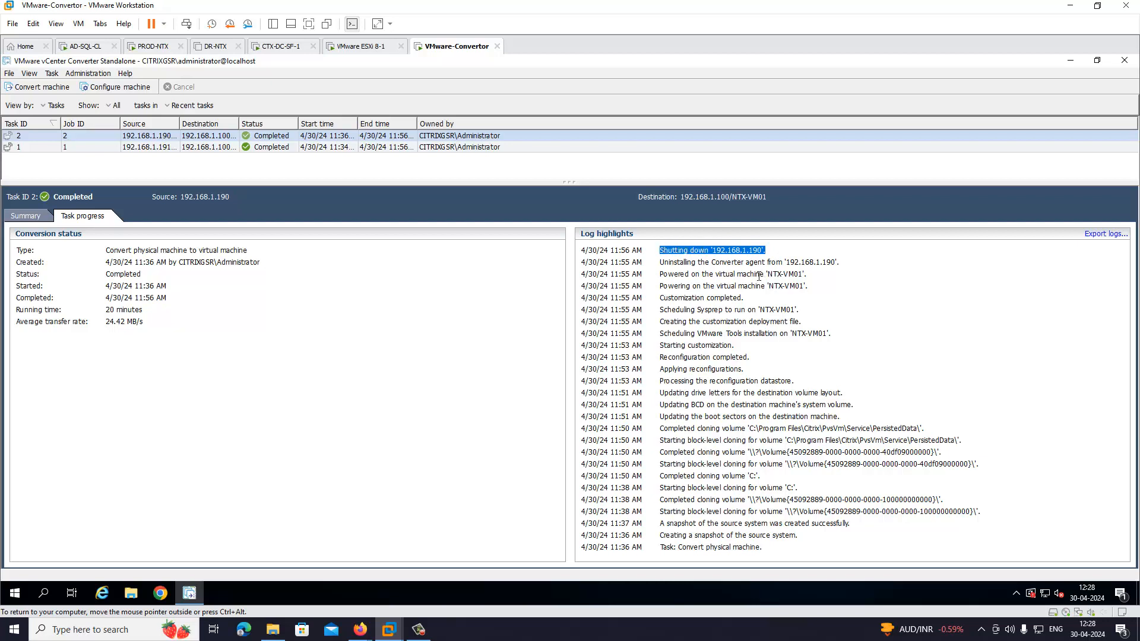